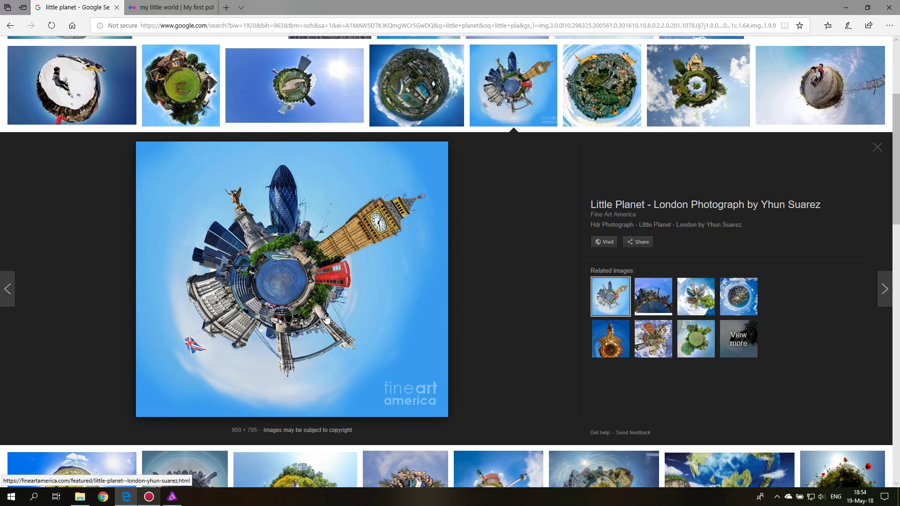
{"action": "left_click", "coordinate": [172, 497]}
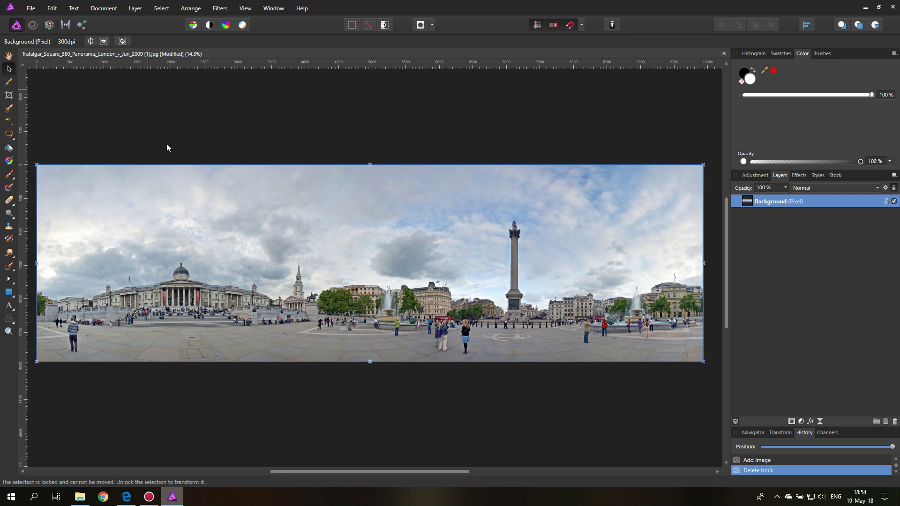
Resize the panorama to 3000 × 3000 px with the proportion lock turned off
{"action": "left_click", "coordinate": [111, 10]}
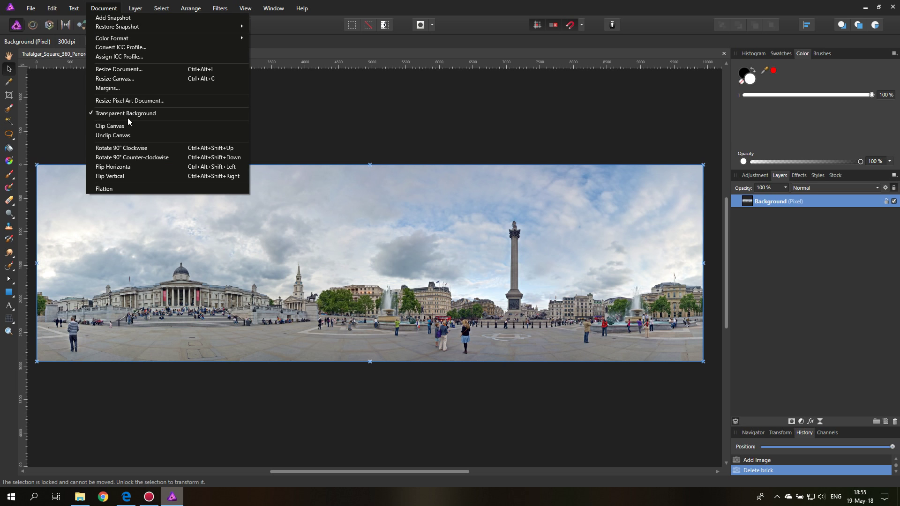
{"action": "left_click", "coordinate": [133, 70]}
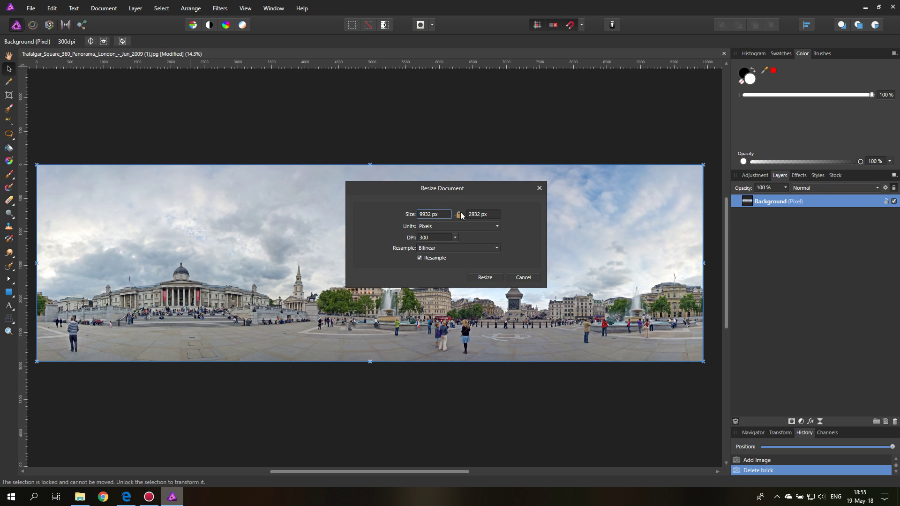
{"action": "left_click", "coordinate": [459, 215]}
{"action": "left_click", "coordinate": [439, 216]}
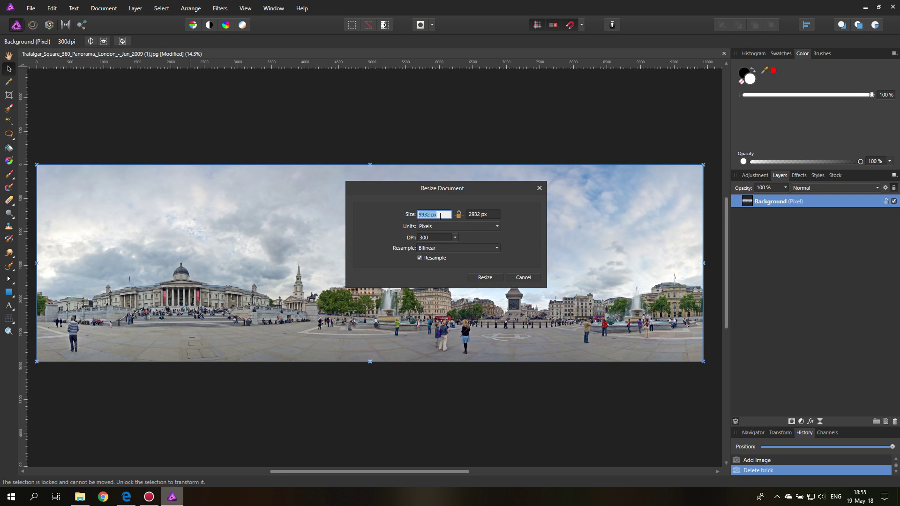
{"action": "type", "text": "3000"}
{"action": "left_click", "coordinate": [490, 215]}
{"action": "type", "text": "3000"}
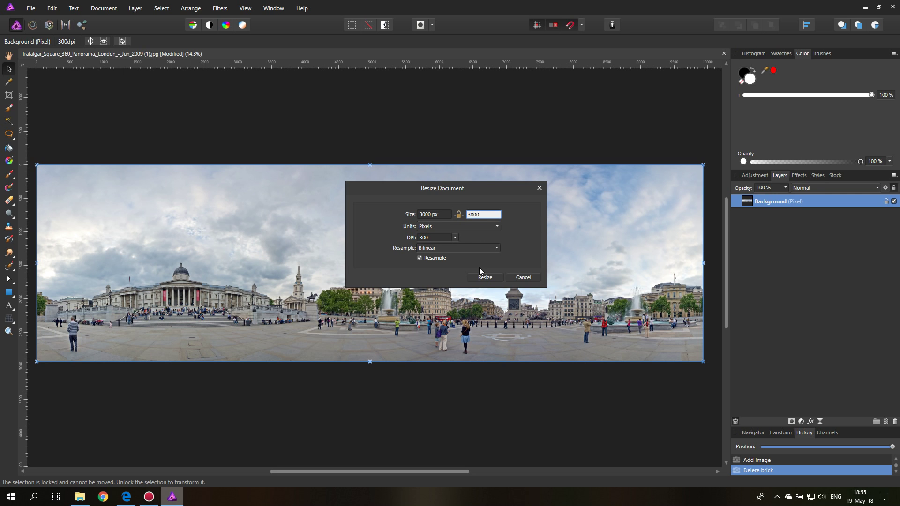
{"action": "left_click", "coordinate": [484, 277]}
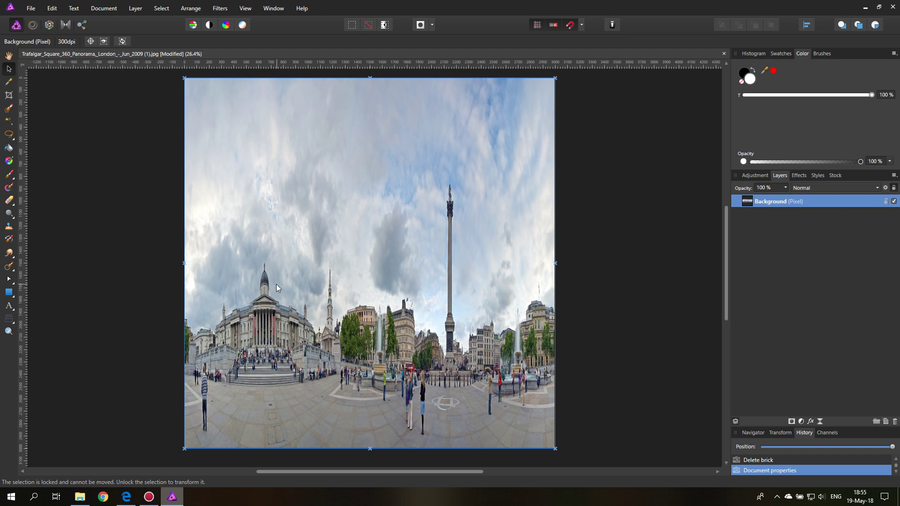
Rotate the image 90° clockwise twice to turn it upside down
{"action": "left_click", "coordinate": [193, 12]}
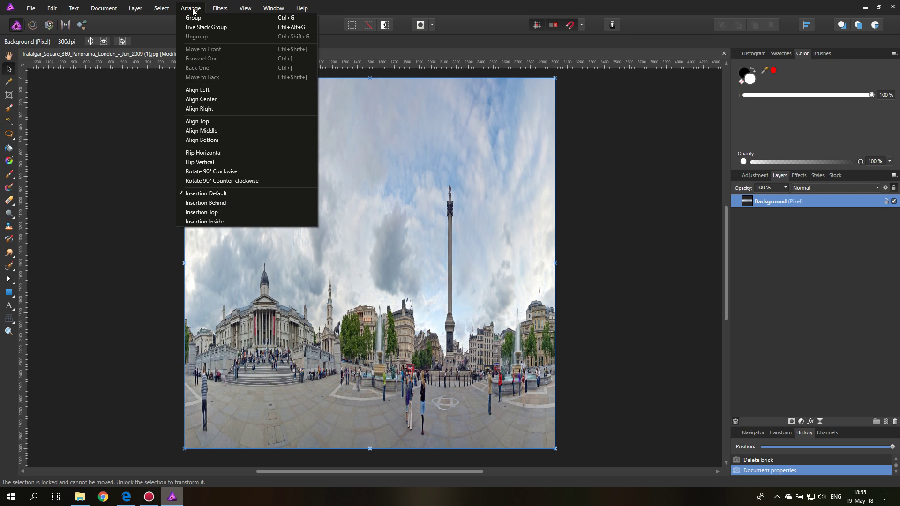
{"action": "left_click", "coordinate": [231, 172]}
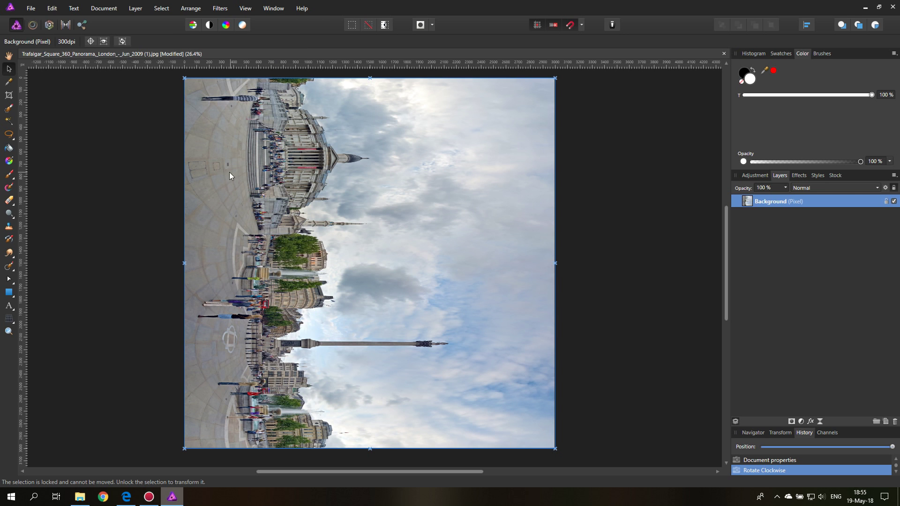
{"action": "left_click", "coordinate": [193, 10]}
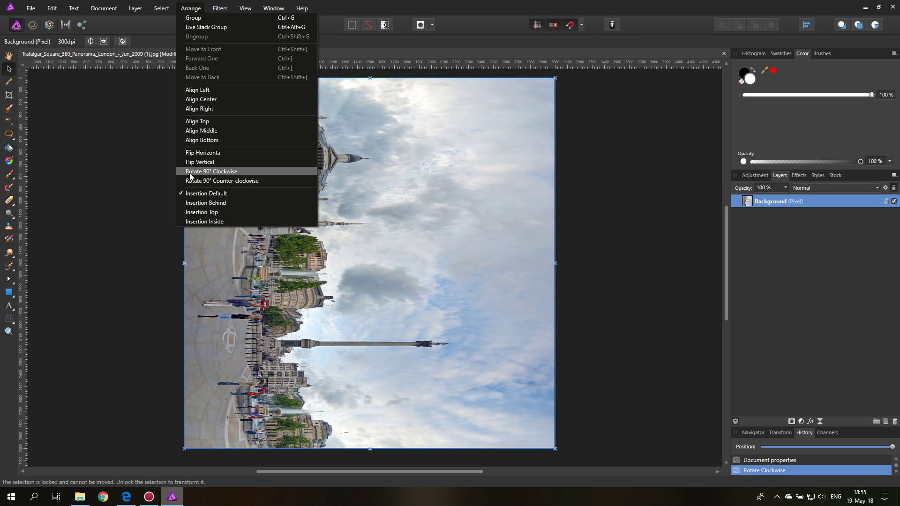
{"action": "left_click", "coordinate": [209, 172]}
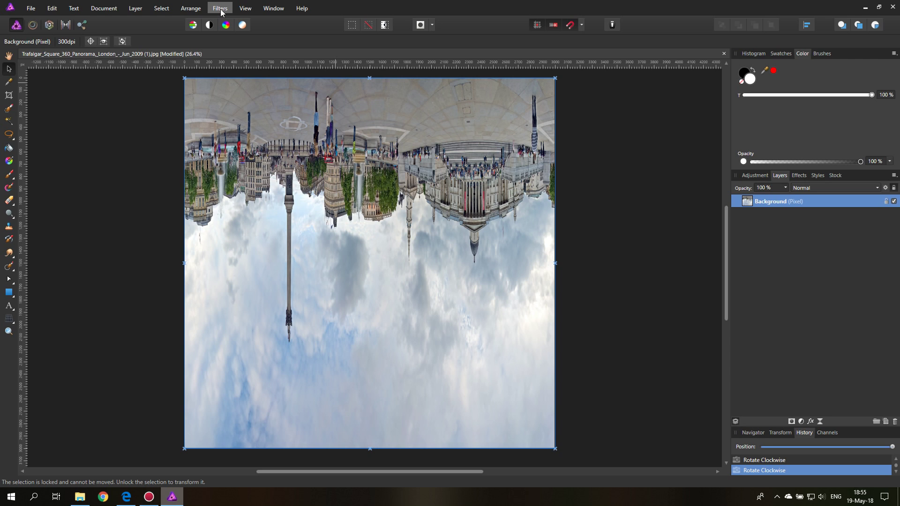
Apply the Rectangular To Polar distortion to curl the scene into a tiny planet
{"action": "left_click", "coordinate": [223, 11]}
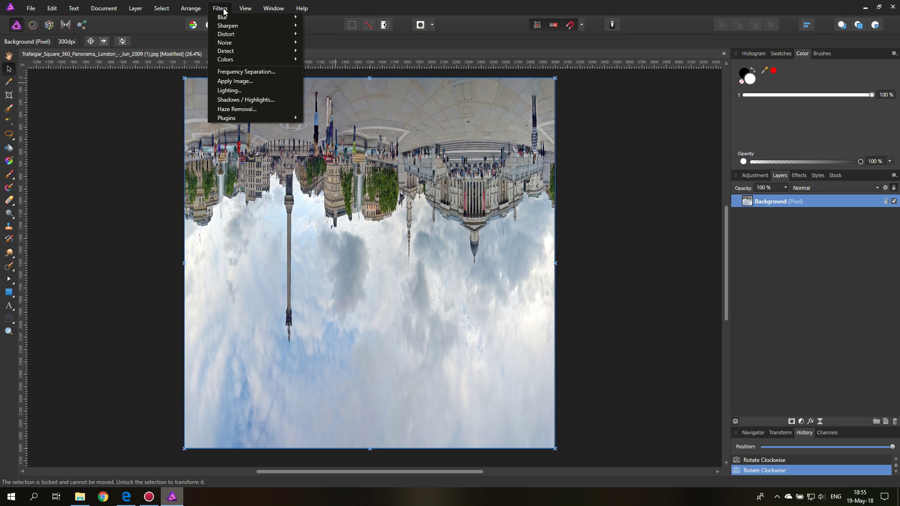
{"action": "mouse_move", "coordinate": [229, 35]}
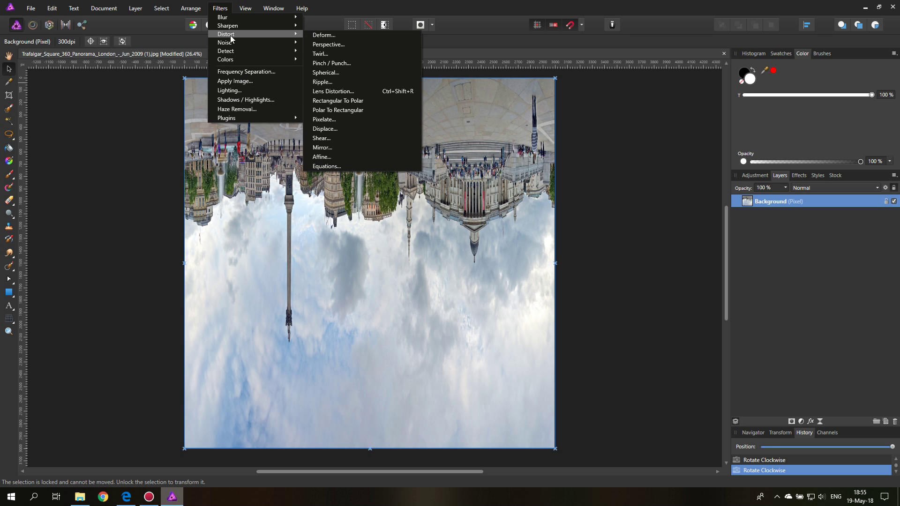
{"action": "left_click", "coordinate": [353, 102]}
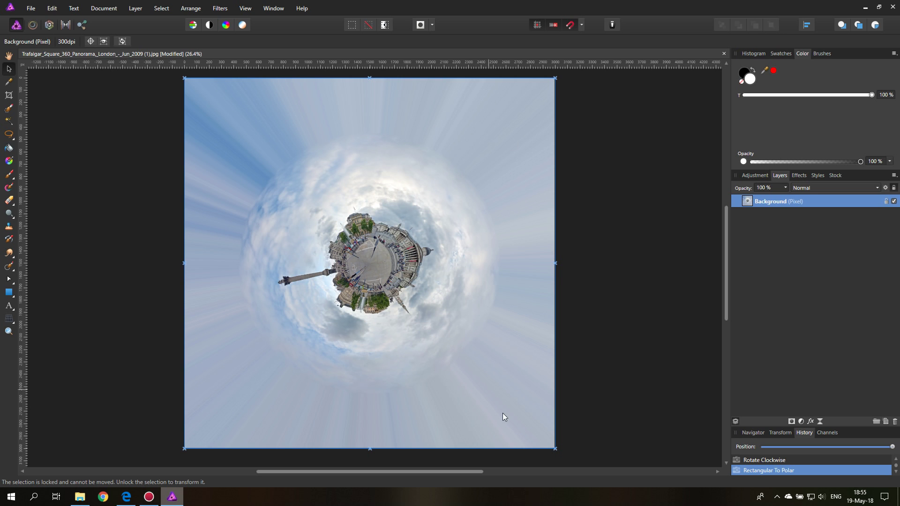
Zoom out around the image and unlock the Background layer for transforming
{"action": "left_click", "coordinate": [9, 331]}
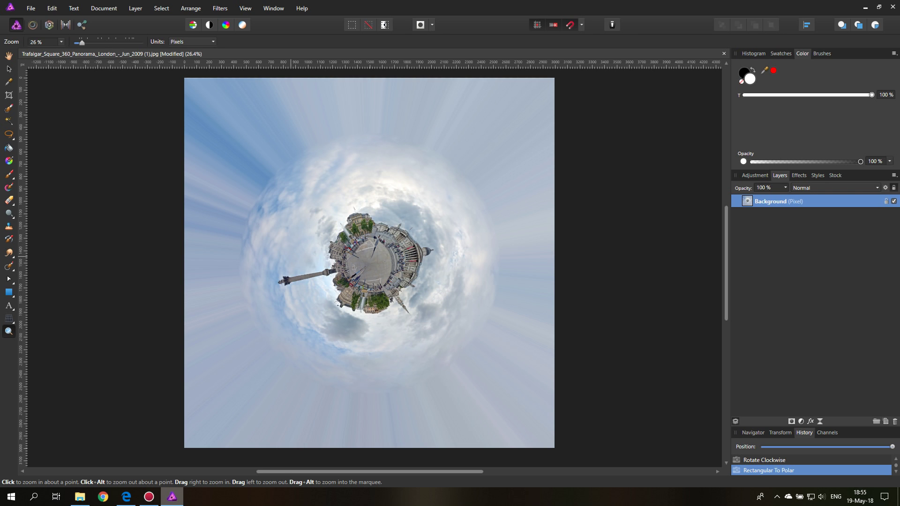
{"action": "left_click", "coordinate": [289, 258], "text": "alt"}
{"action": "left_click", "coordinate": [289, 259], "text": "alt"}
{"action": "left_click", "coordinate": [289, 259], "text": "alt"}
{"action": "left_click", "coordinate": [8, 69]}
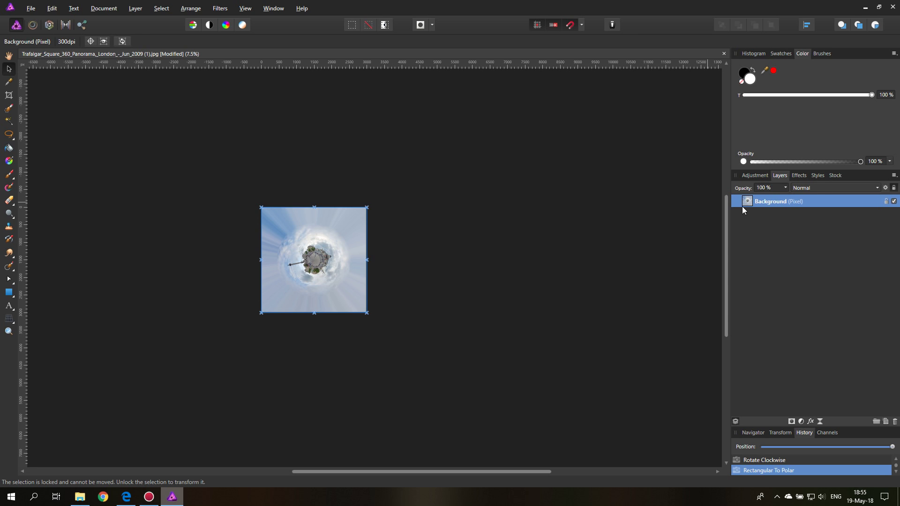
{"action": "left_click", "coordinate": [886, 201]}
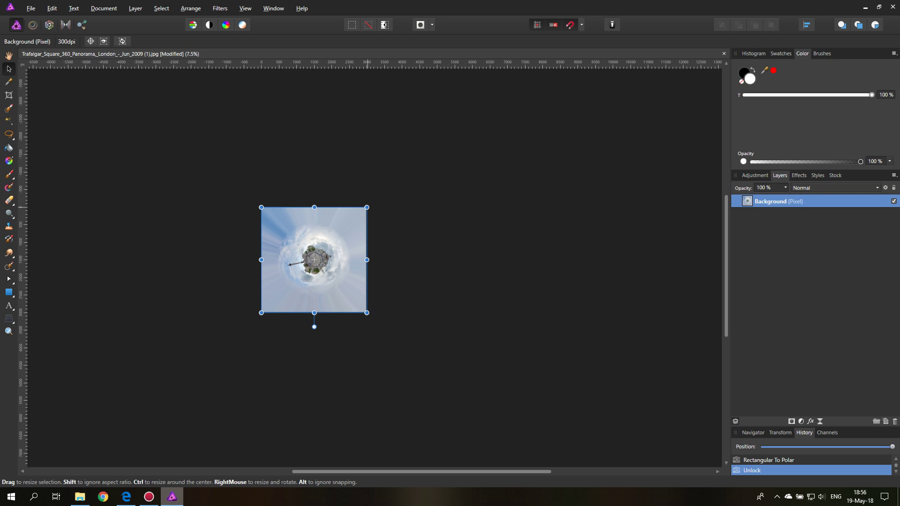
Enlarge the planet from its centre to 5254 px and rotate it to about 113°
{"action": "left_click_drag", "start_coordinate": [367, 207], "coordinate": [451, 124]}
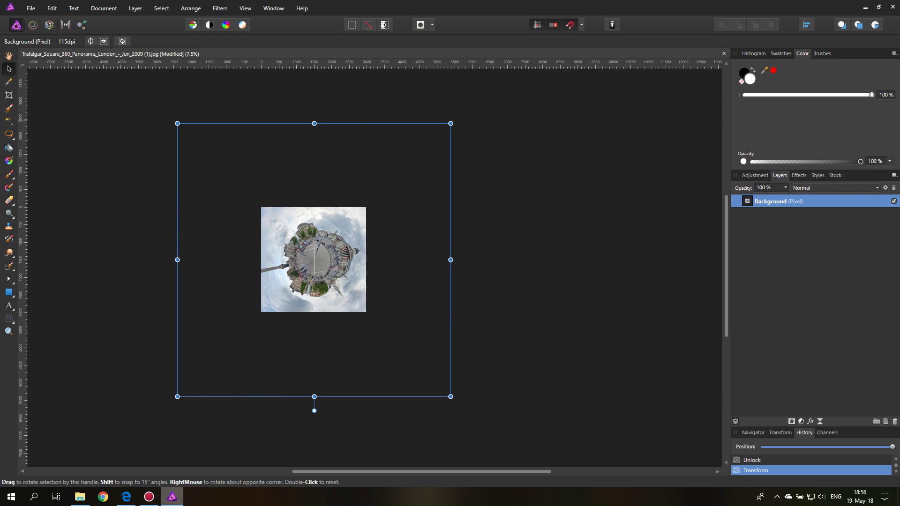
{"action": "left_click_drag", "start_coordinate": [314, 411], "coordinate": [231, 134]}
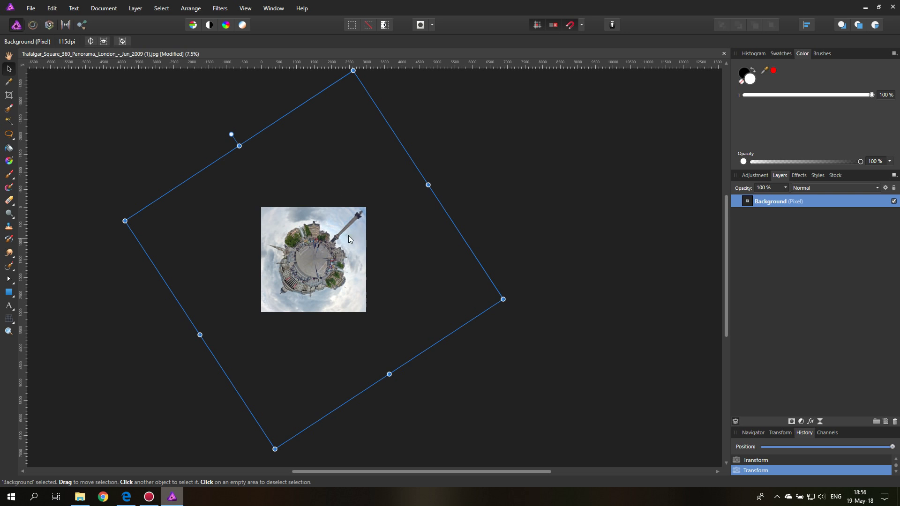
{"action": "left_click", "coordinate": [83, 320]}
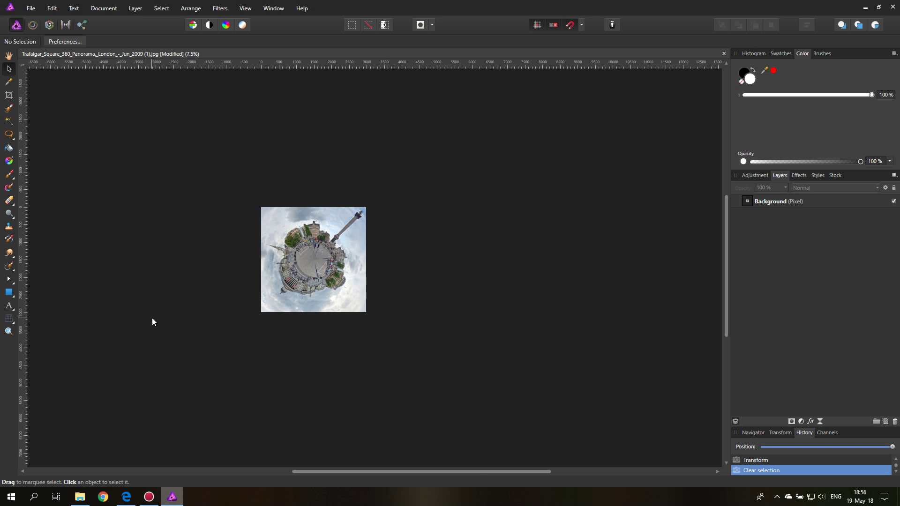
{"action": "key", "text": "ctrl+0"}
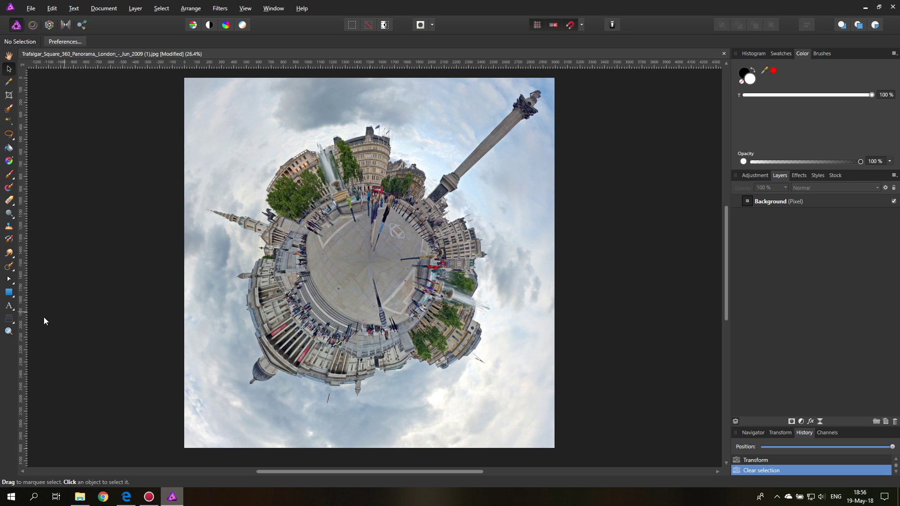
Inspect the planet's centre, then drag vertical and horizontal guides to cross there
{"action": "left_click", "coordinate": [8, 331]}
{"action": "left_click_drag", "start_coordinate": [370, 265], "coordinate": [412, 265]}
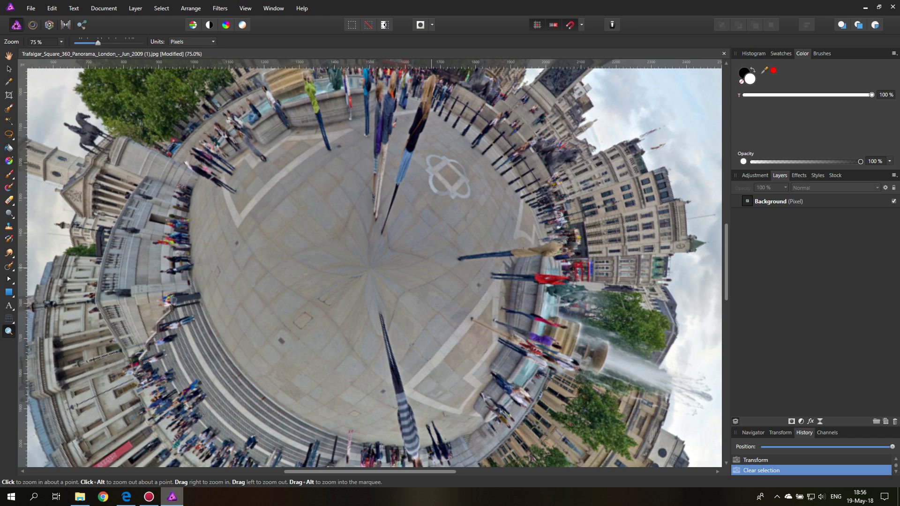
{"action": "key", "text": "ctrl+0"}
{"action": "left_click", "coordinate": [9, 69]}
{"action": "left_click_drag", "start_coordinate": [22, 215], "coordinate": [368, 219]}
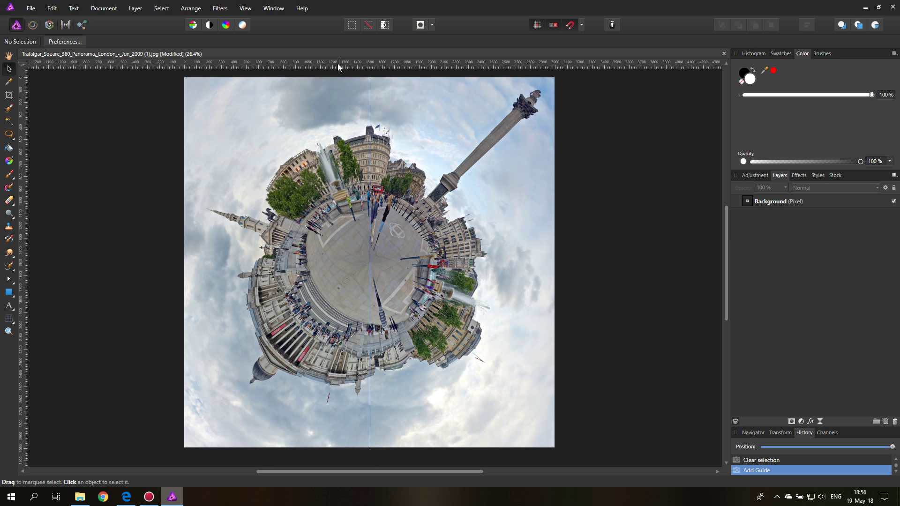
{"action": "left_click_drag", "start_coordinate": [338, 64], "coordinate": [335, 266]}
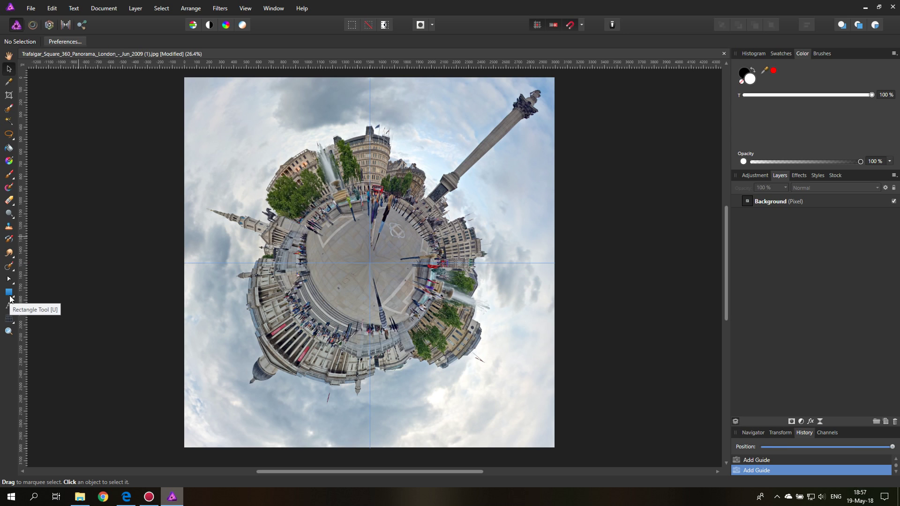
Draw a circle with the Ellipse Tool centred on the guide intersection
{"action": "left_click", "coordinate": [9, 294]}
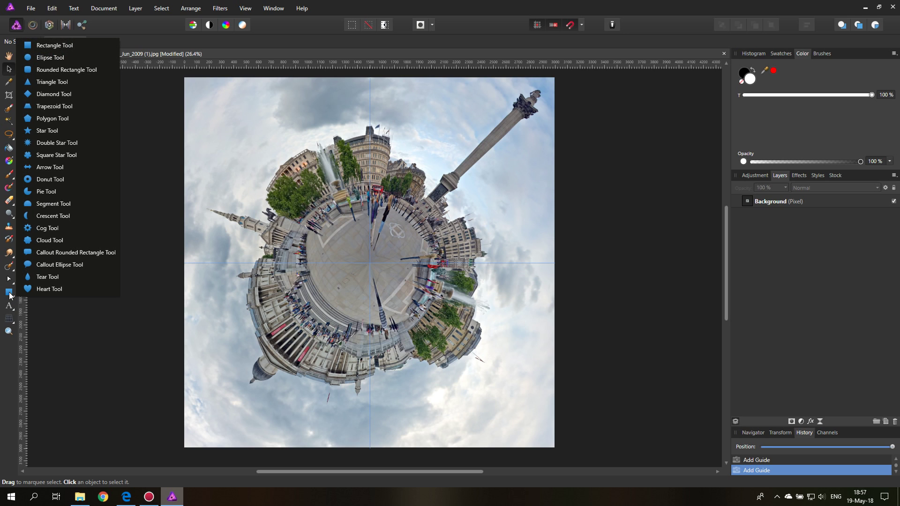
{"action": "left_click", "coordinate": [65, 57]}
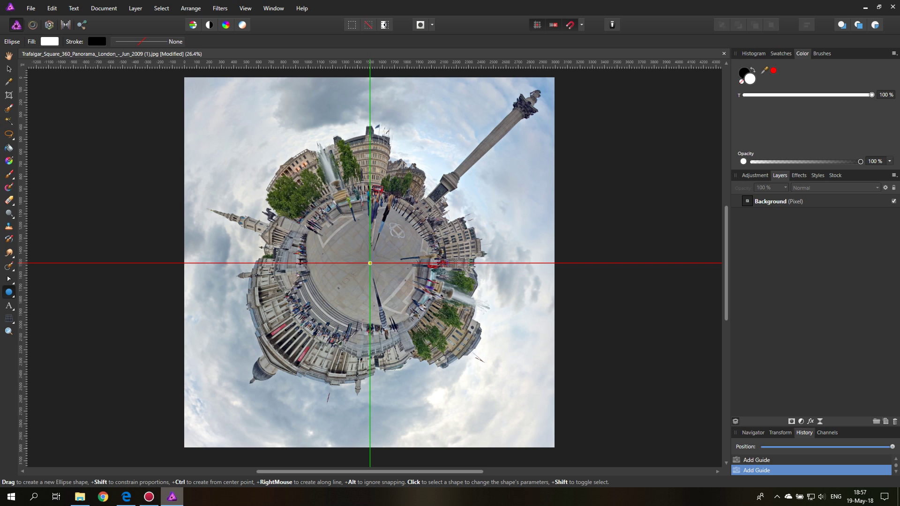
{"action": "left_click_drag", "start_coordinate": [369, 263], "coordinate": [408, 301]}
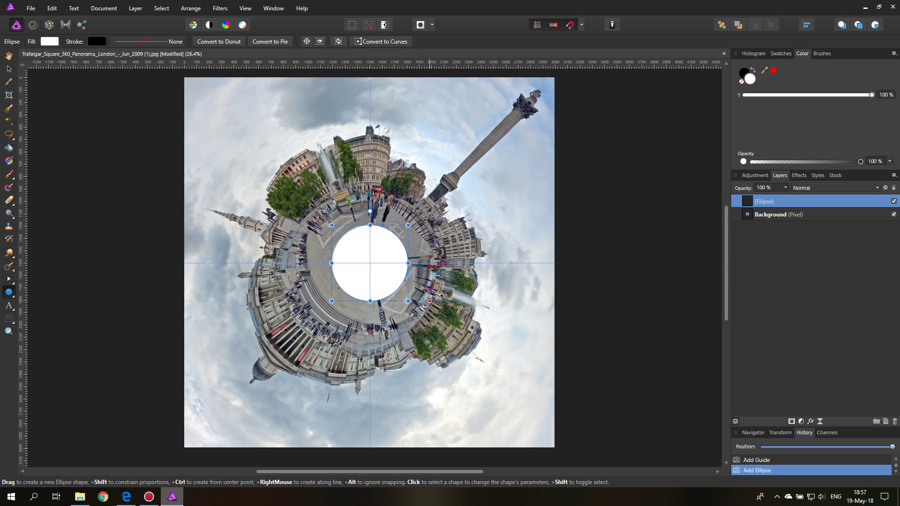
Turn the circle into a pixel selection, delete its layer, and zoom in on it
{"action": "left_click", "coordinate": [748, 204], "text": "ctrl"}
{"action": "left_click", "coordinate": [895, 422]}
{"action": "left_click", "coordinate": [8, 330]}
{"action": "left_click", "coordinate": [382, 263]}
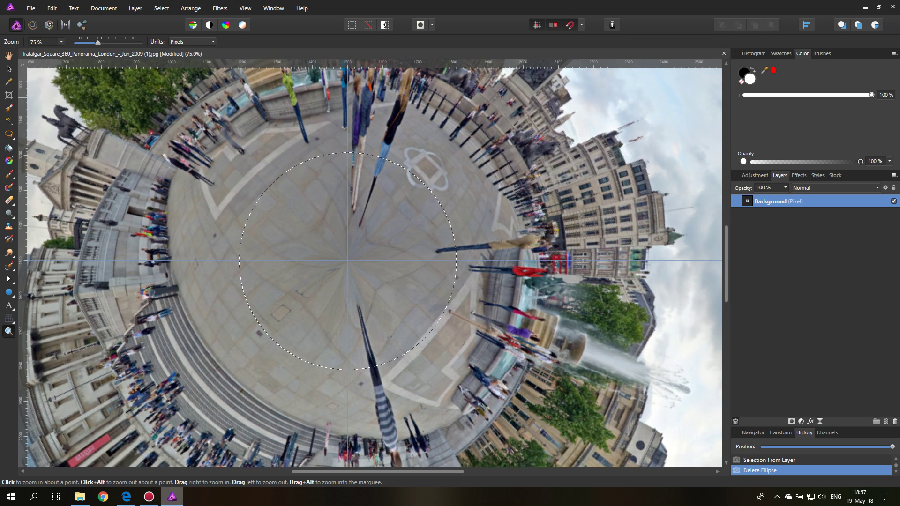
{"action": "left_click", "coordinate": [8, 69]}
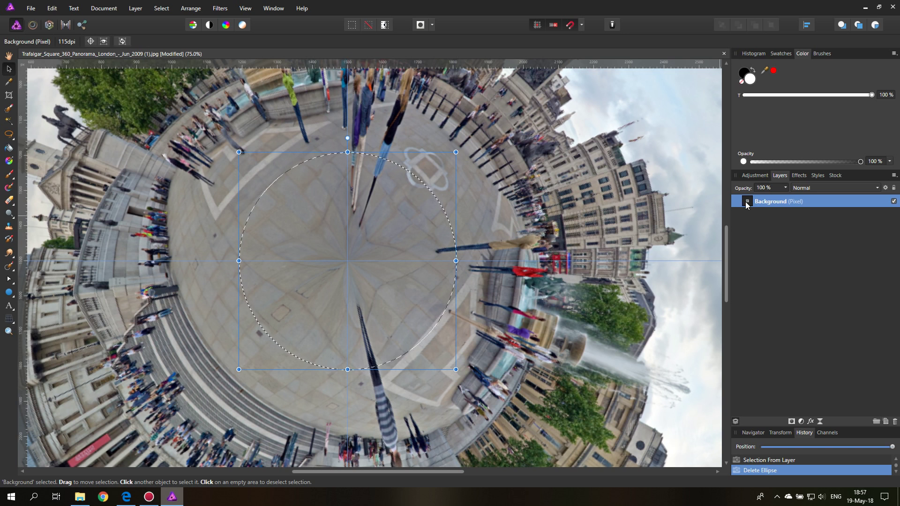
Apply Pinch / Punch at Pinch 100, radius about 506 px, inside the circle, then deselect
{"action": "left_click", "coordinate": [220, 10]}
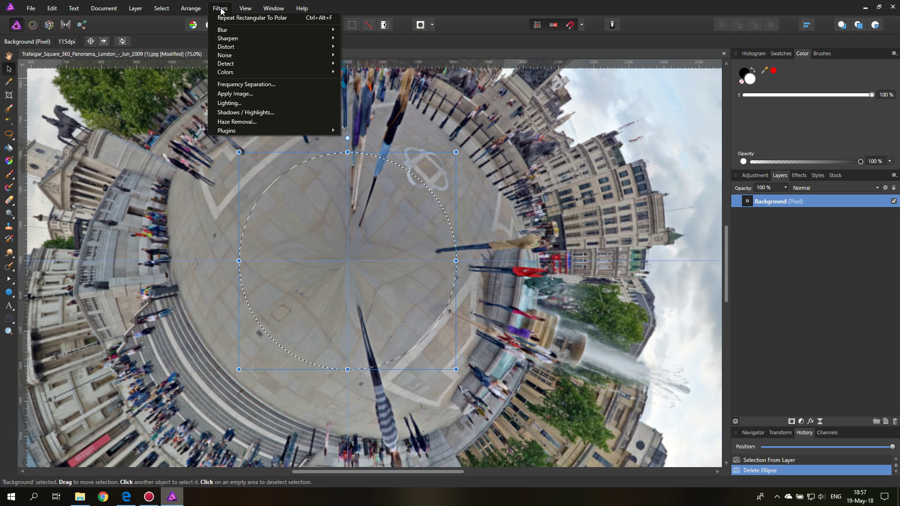
{"action": "mouse_move", "coordinate": [236, 47]}
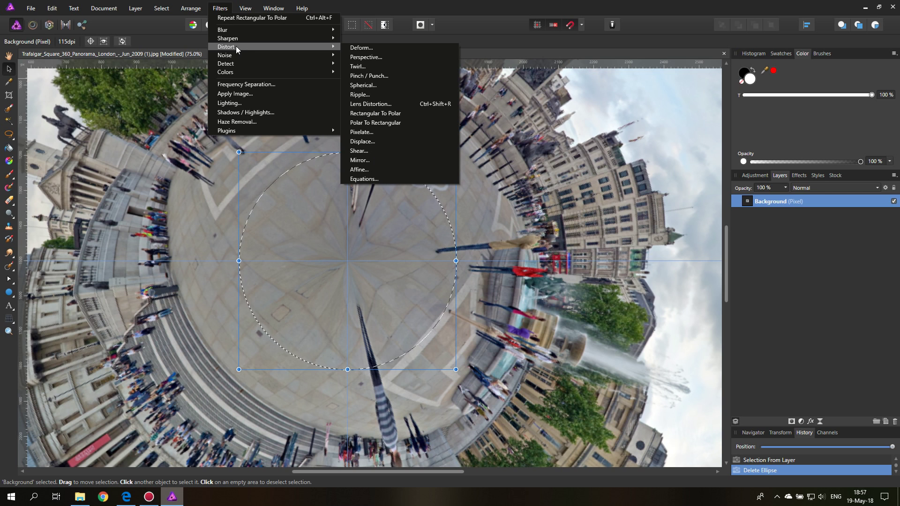
{"action": "left_click", "coordinate": [367, 75]}
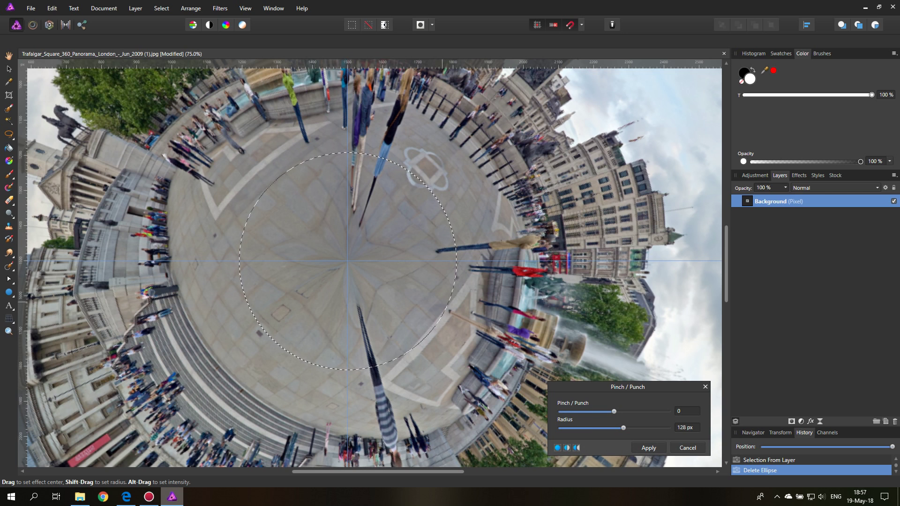
{"action": "left_click_drag", "start_coordinate": [623, 428], "coordinate": [662, 428]}
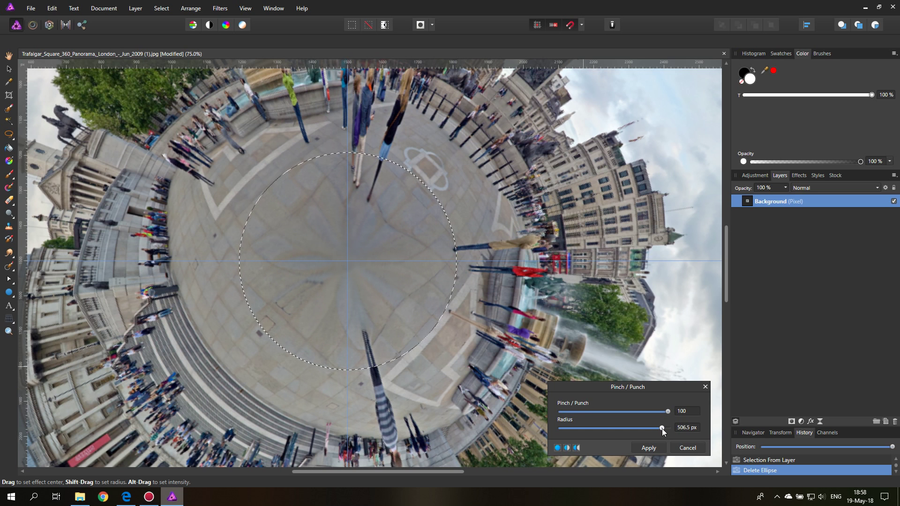
{"action": "left_click", "coordinate": [650, 446]}
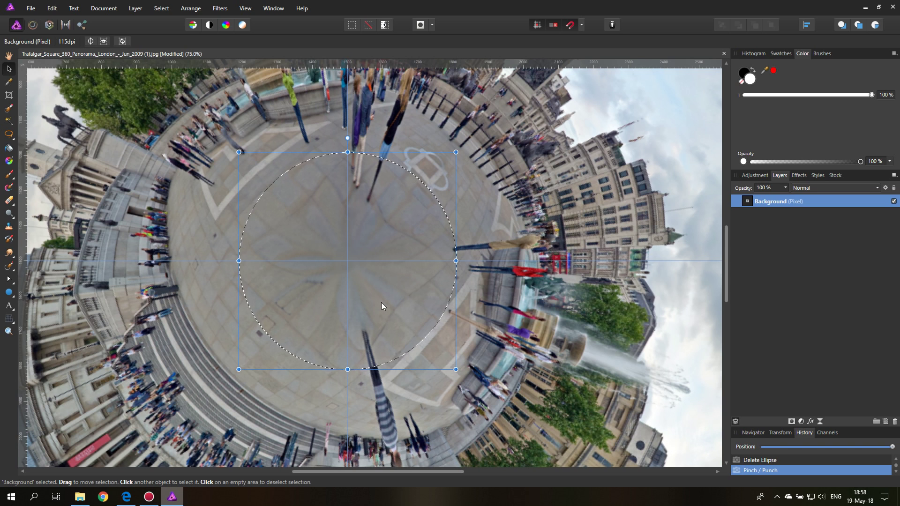
{"action": "key", "text": "ctrl+d"}
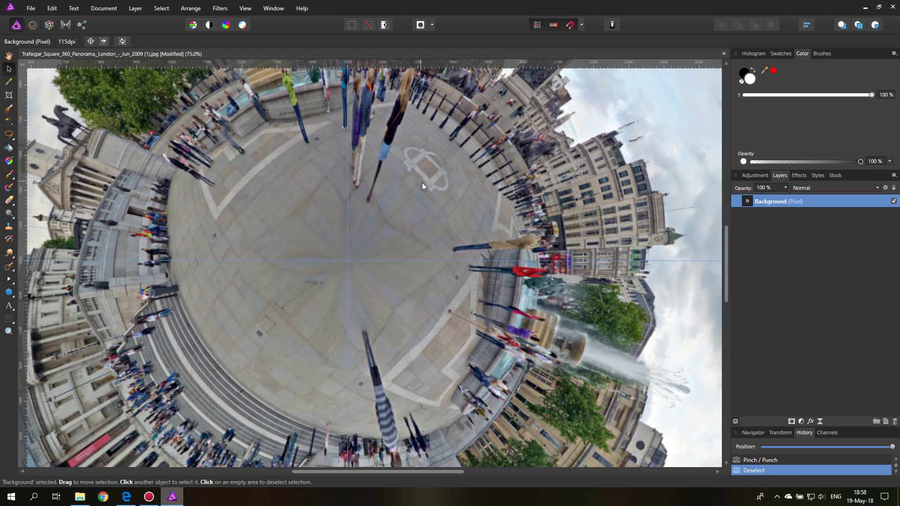
Undo the first pinch and reapply Pinch / Punch at 100 with a 382 px radius, then deselect
{"action": "key", "text": "ctrl+z"}
{"action": "key", "text": "ctrl+z"}
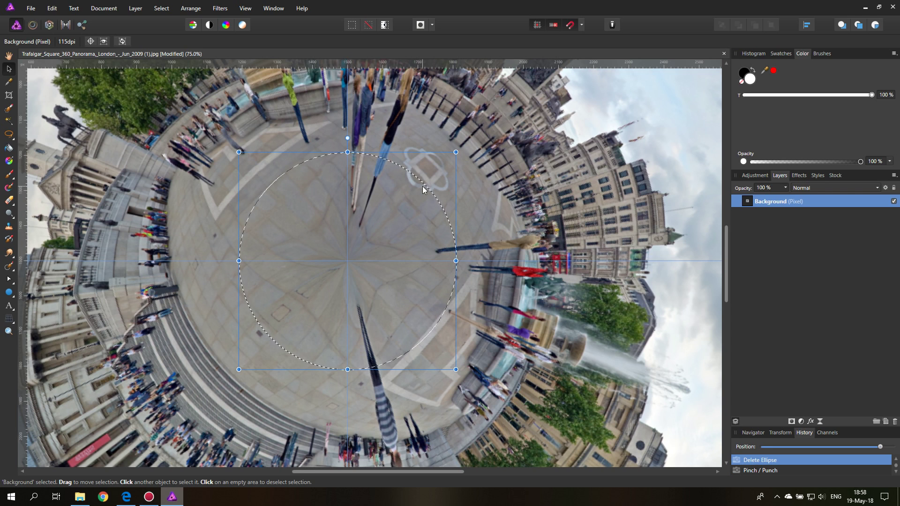
{"action": "left_click", "coordinate": [220, 8]}
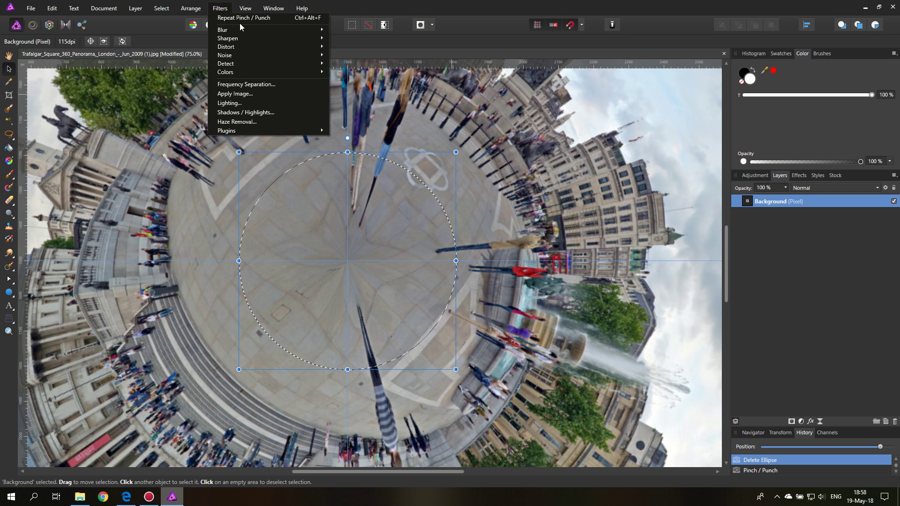
{"action": "left_click", "coordinate": [220, 8]}
{"action": "left_click", "coordinate": [220, 8]}
{"action": "mouse_move", "coordinate": [230, 42]}
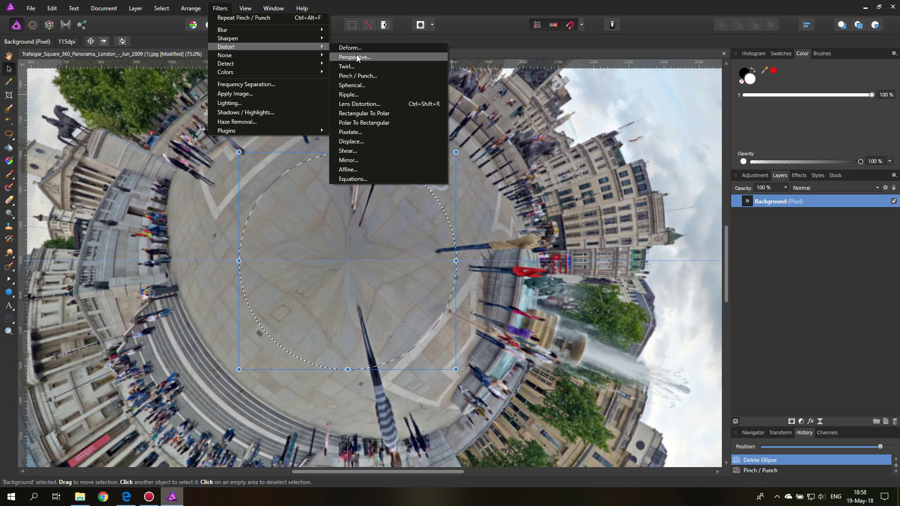
{"action": "left_click", "coordinate": [355, 75]}
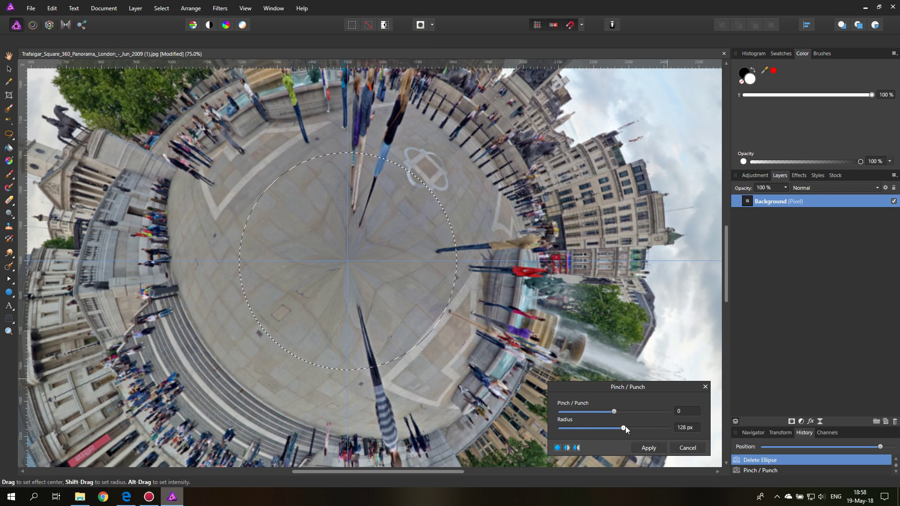
{"action": "left_click_drag", "start_coordinate": [625, 427], "coordinate": [649, 427]}
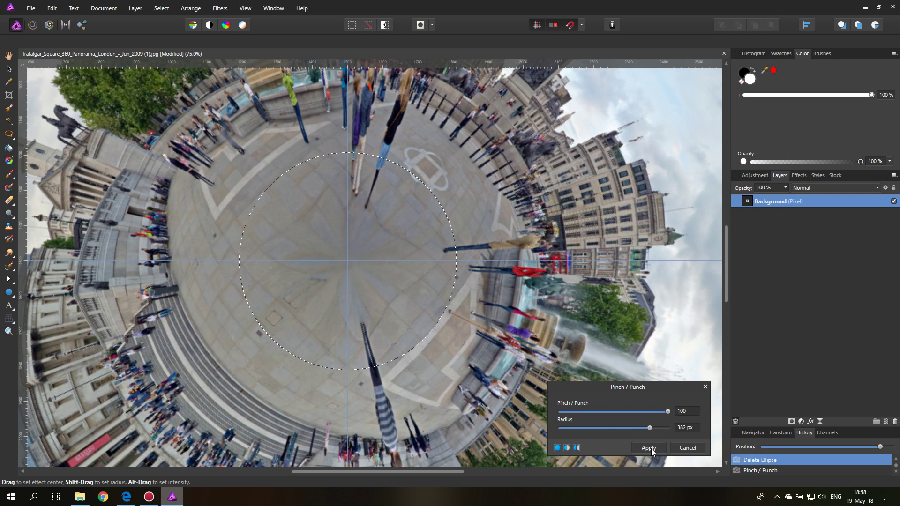
{"action": "left_click", "coordinate": [649, 448]}
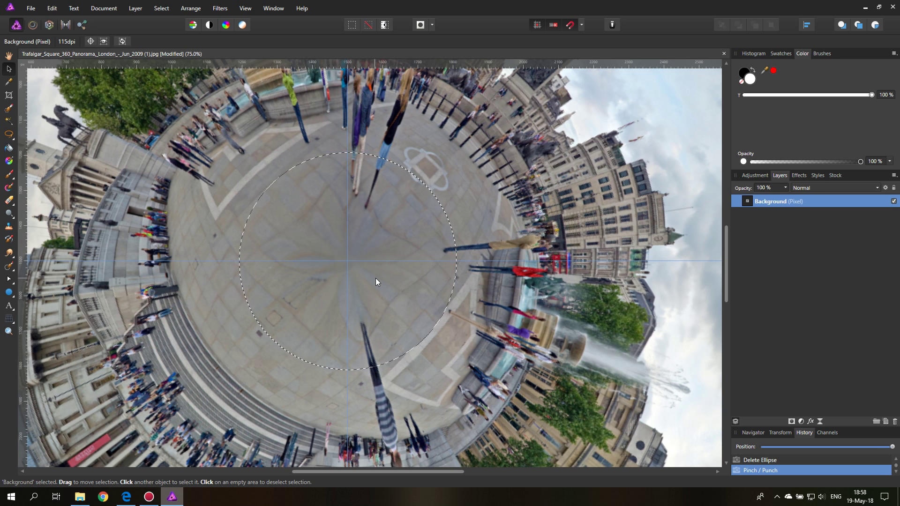
{"action": "key", "text": "ctrl+d"}
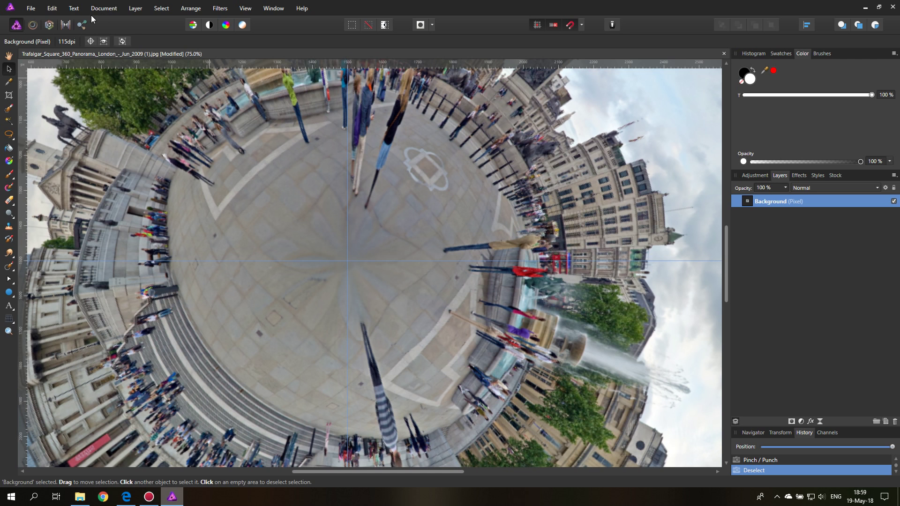
Place the brick texture image and shrink it to 2850 px square
{"action": "left_click", "coordinate": [35, 13]}
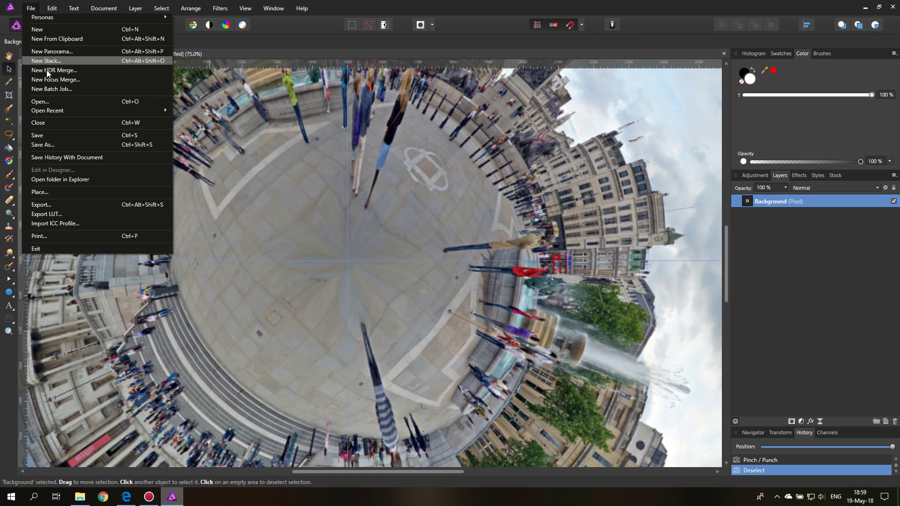
{"action": "left_click", "coordinate": [46, 191]}
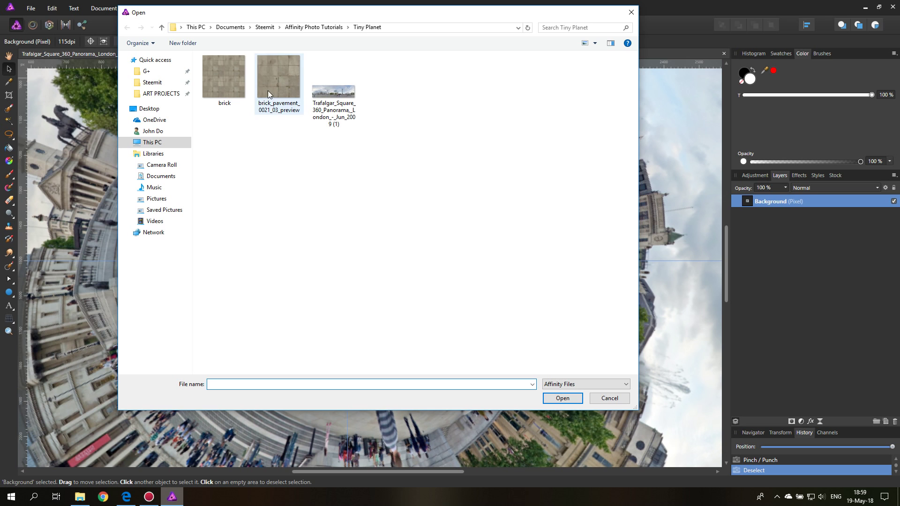
{"action": "double_click", "coordinate": [222, 87]}
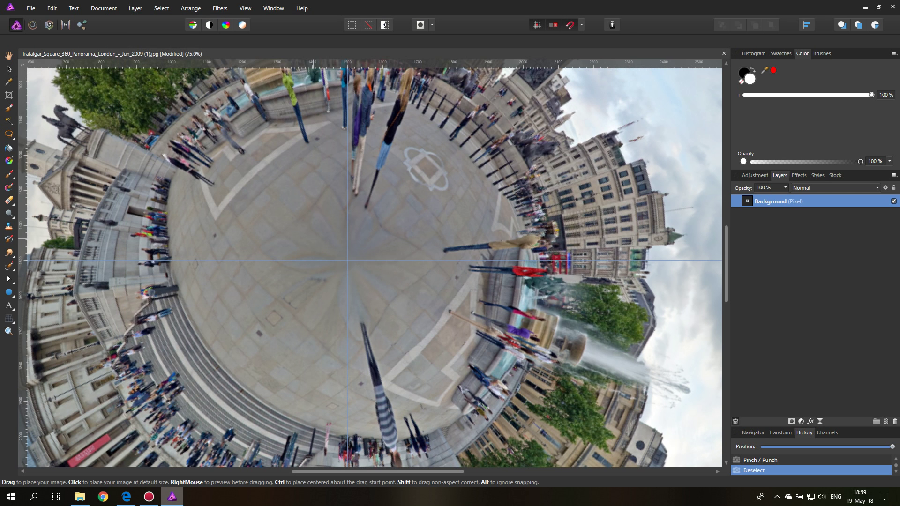
{"action": "left_click", "coordinate": [313, 234]}
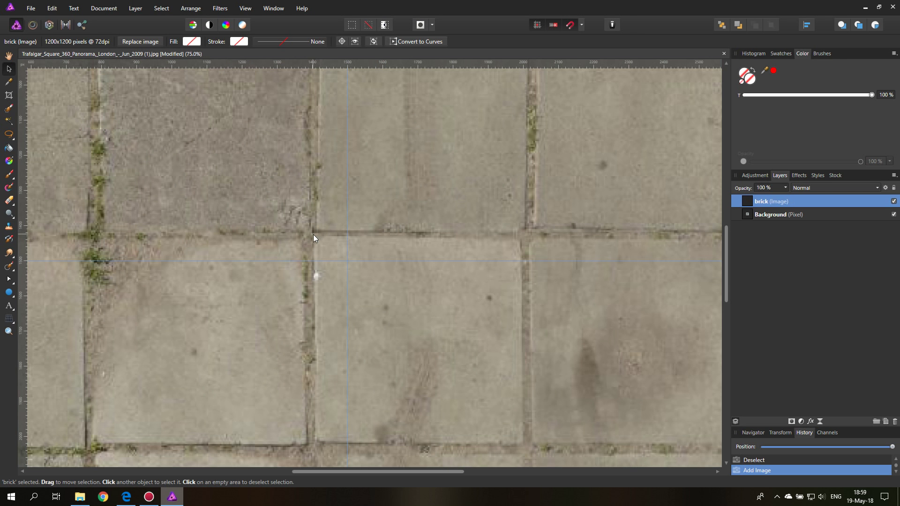
{"action": "left_click", "coordinate": [8, 331]}
{"action": "key", "text": "ctrl+minus"}
{"action": "key", "text": "ctrl+minus"}
{"action": "key", "text": "ctrl+minus"}
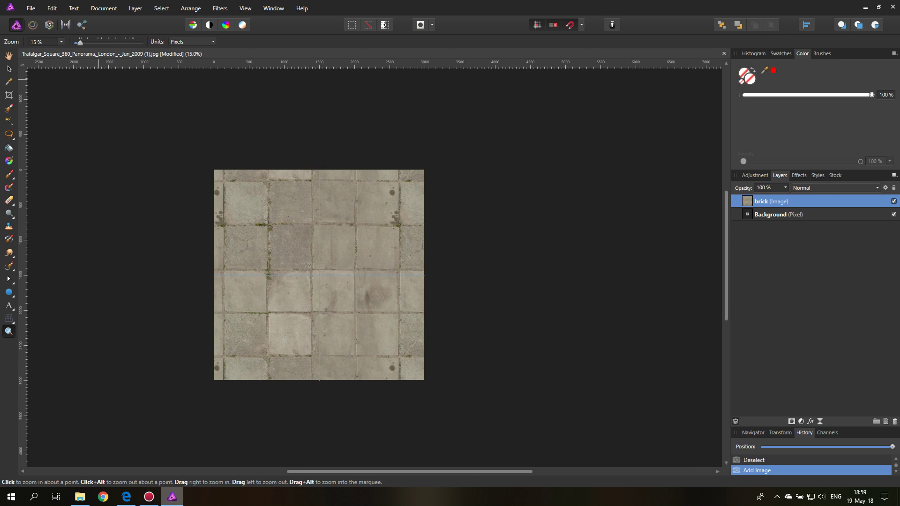
{"action": "left_click", "coordinate": [8, 68]}
{"action": "left_click_drag", "start_coordinate": [488, 92], "coordinate": [384, 264]}
Move the brick patch over the planet's centre and rotate it about -49° into a diamond
{"action": "left_click", "coordinate": [9, 331]}
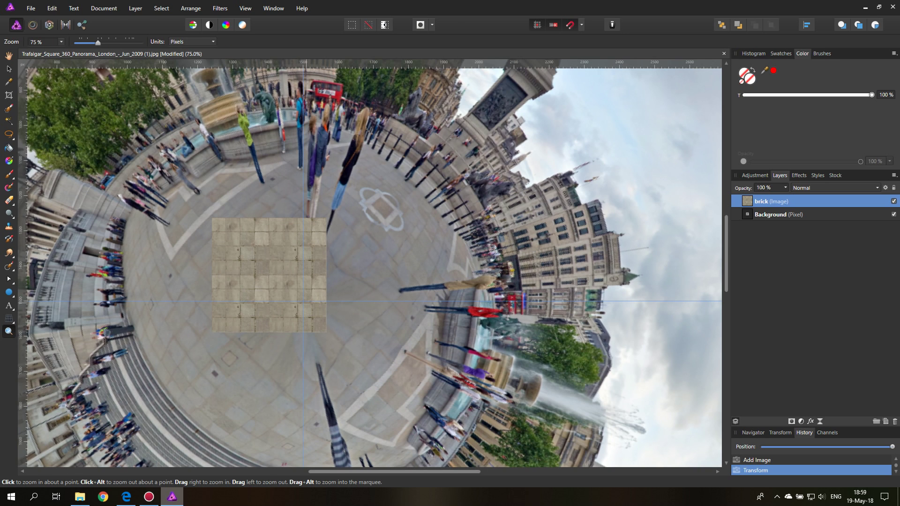
{"action": "key", "text": "ctrl+0"}
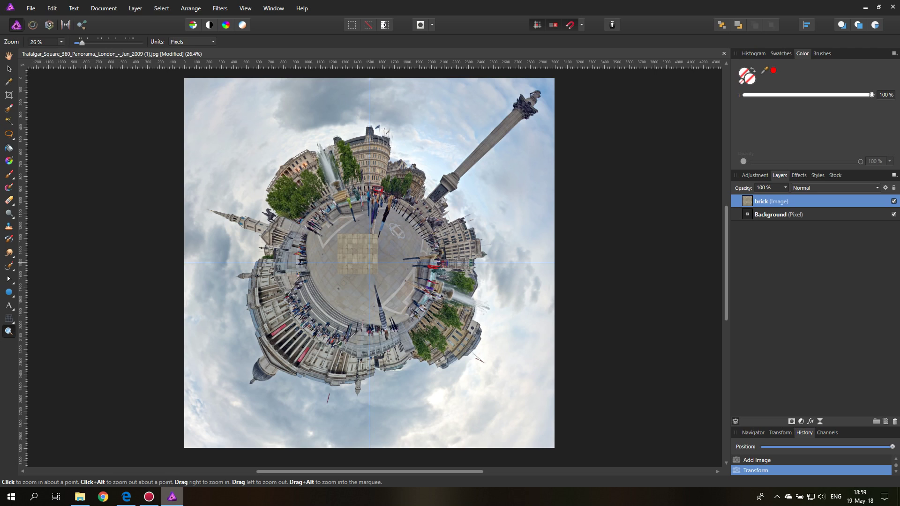
{"action": "key", "text": "ctrl+1"}
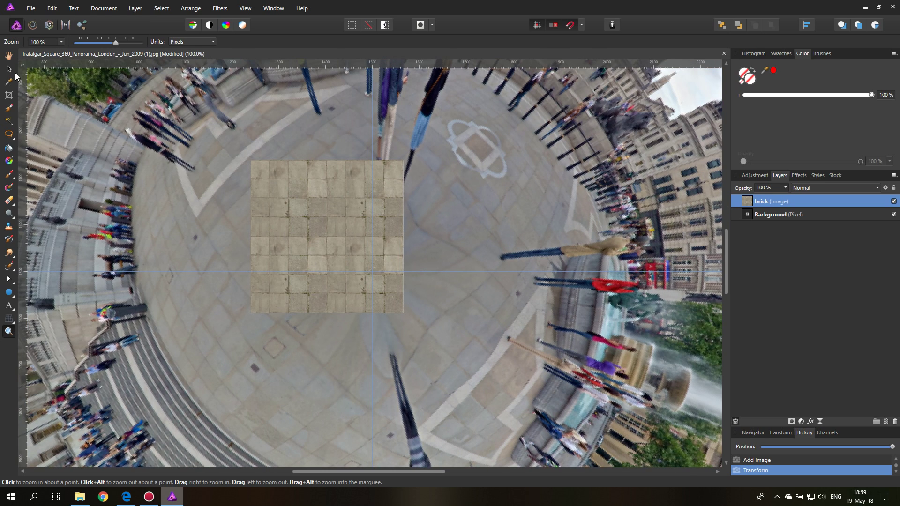
{"action": "left_click", "coordinate": [9, 69]}
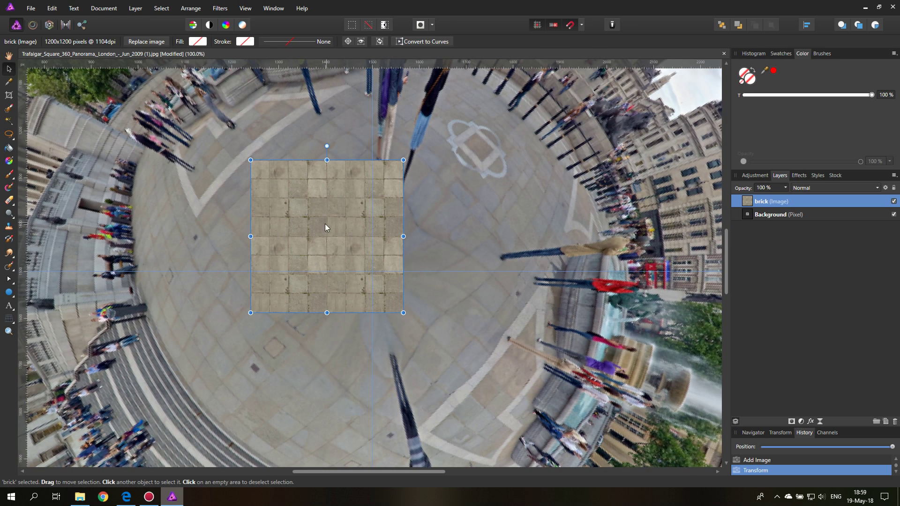
{"action": "left_click_drag", "start_coordinate": [323, 228], "coordinate": [366, 260]}
{"action": "left_click_drag", "start_coordinate": [452, 190], "coordinate": [535, 266]}
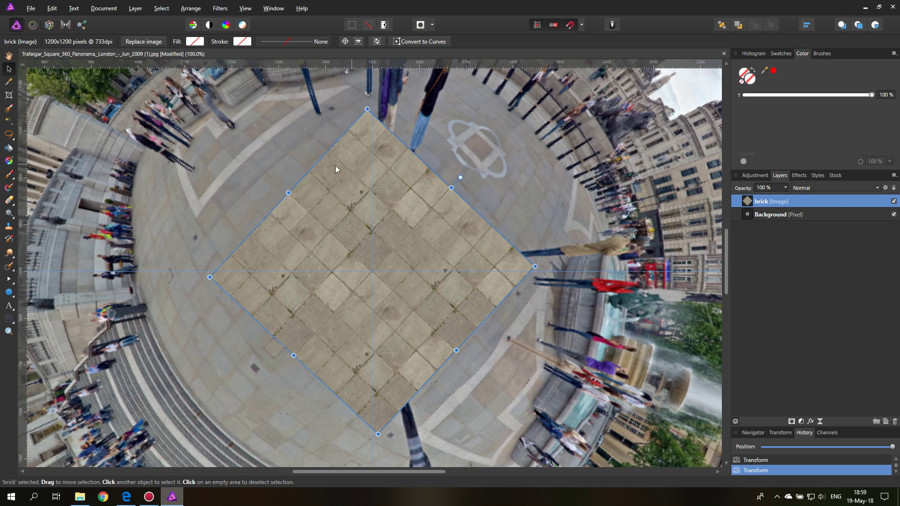
Pinch the brick layer at strength 60 with Pinch / Punch, then nudge it back into place
{"action": "left_click", "coordinate": [220, 9]}
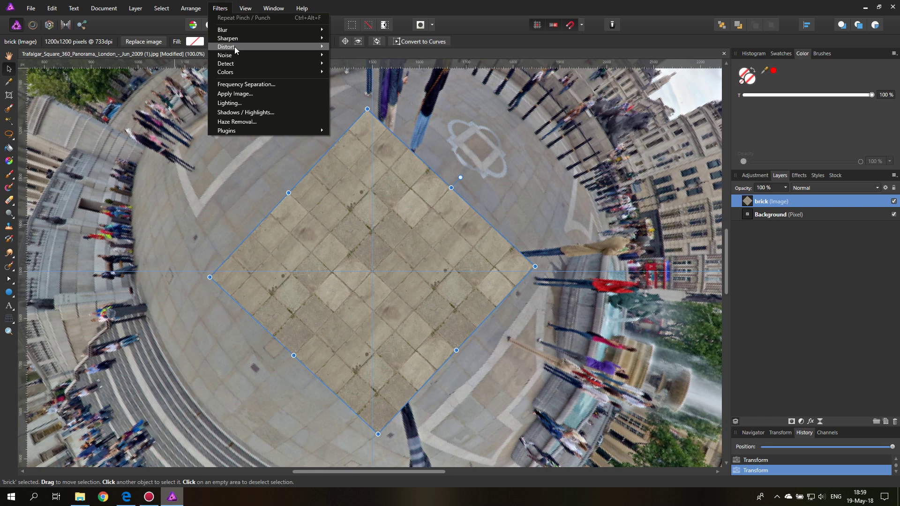
{"action": "mouse_move", "coordinate": [234, 47]}
{"action": "left_click", "coordinate": [364, 77]}
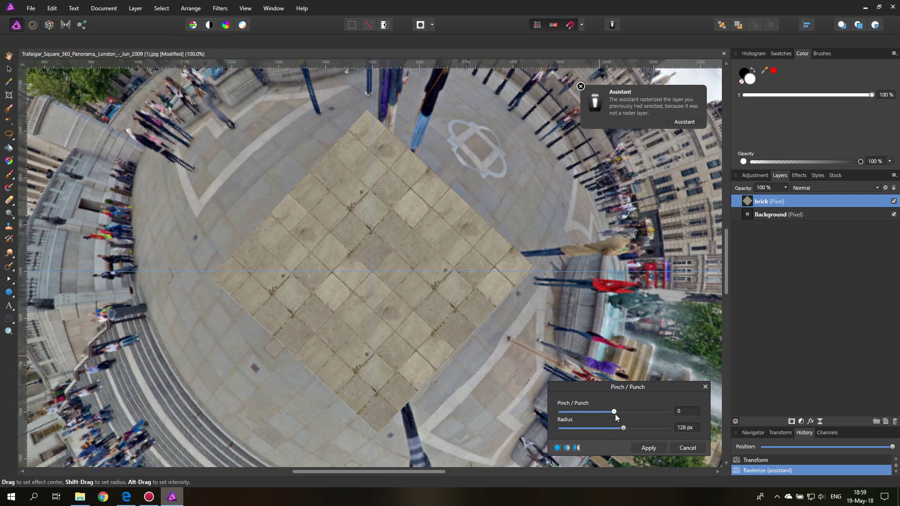
{"action": "left_click_drag", "start_coordinate": [614, 413], "coordinate": [639, 412]}
{"action": "left_click", "coordinate": [648, 447]}
{"action": "left_click_drag", "start_coordinate": [326, 319], "coordinate": [324, 314]}
{"action": "key", "text": "shift+Down"}
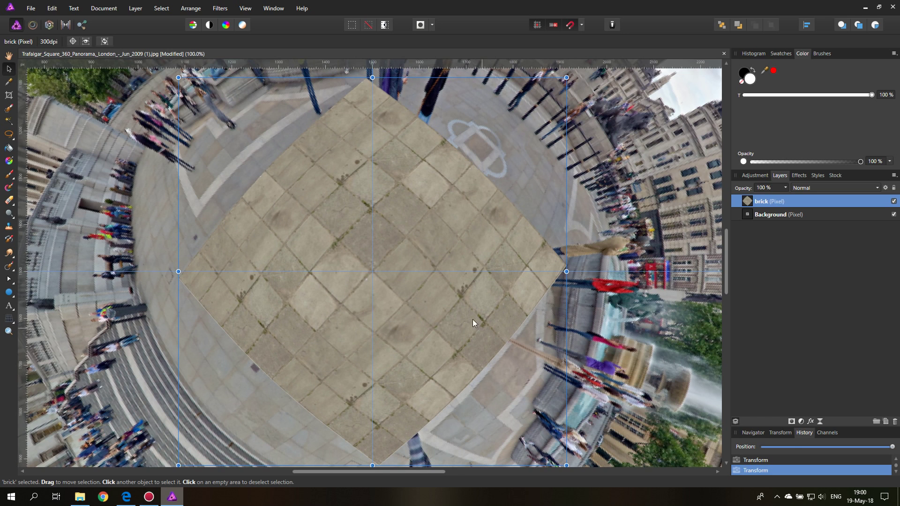
Fade the brick layer to 75% opacity and set the Erase Brush to full opacity, 91 px wide
{"action": "left_click", "coordinate": [786, 187]}
{"action": "left_click_drag", "start_coordinate": [778, 197], "coordinate": [764, 197]}
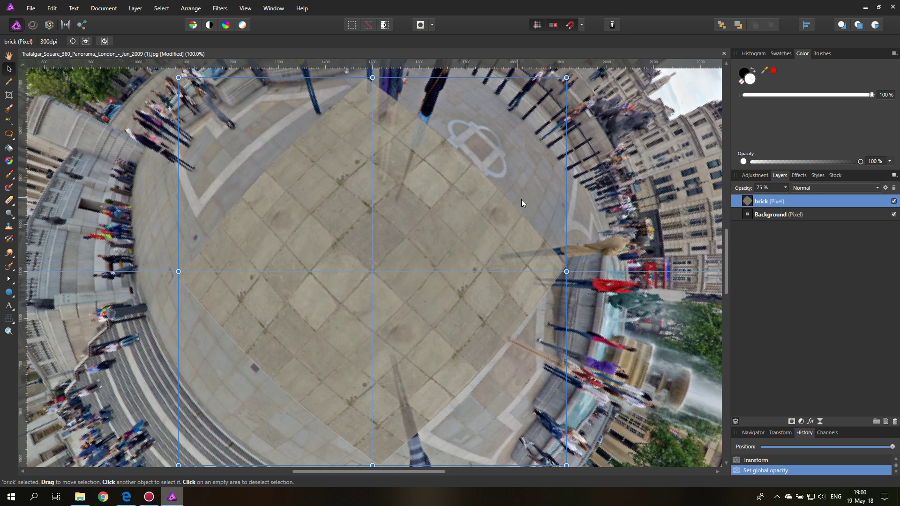
{"action": "left_click", "coordinate": [8, 203]}
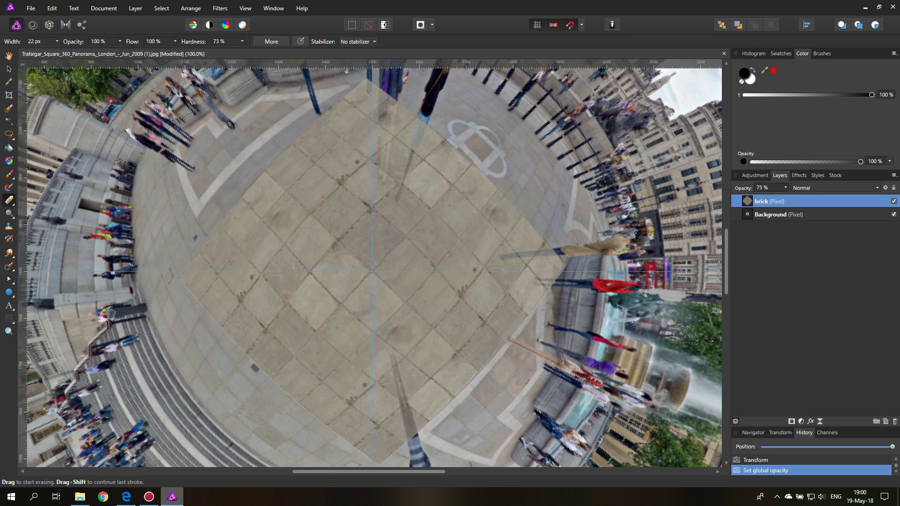
{"action": "left_click", "coordinate": [57, 42]}
{"action": "left_click", "coordinate": [243, 42]}
{"action": "left_click", "coordinate": [119, 41]}
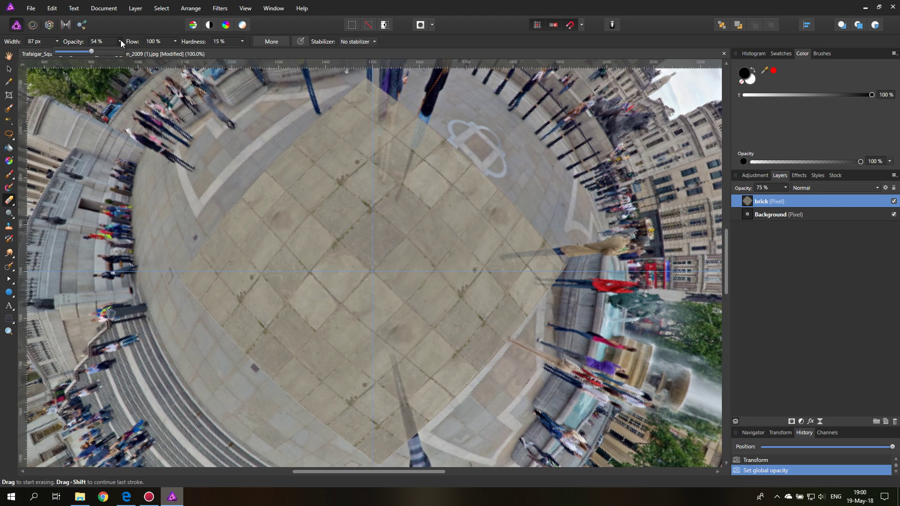
{"action": "left_click", "coordinate": [121, 51]}
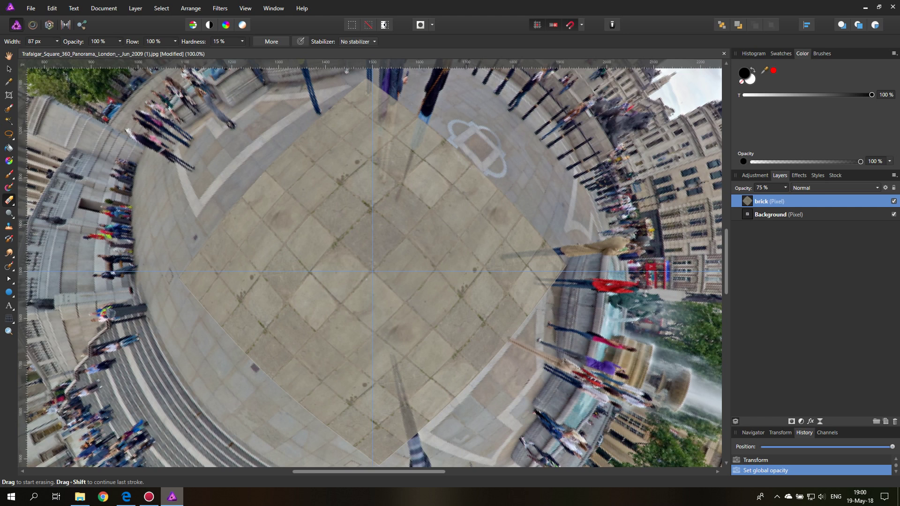
{"action": "left_click", "coordinate": [56, 42]}
{"action": "left_click", "coordinate": [60, 52]}
Erase the paving's edges over the poles, people and shadow, then shrink the brush to 24 px
{"action": "left_click", "coordinate": [256, 184]}
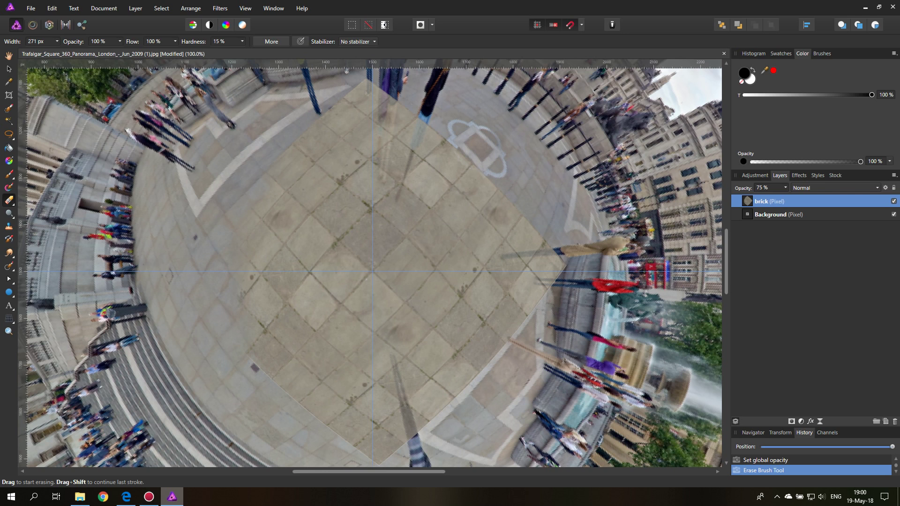
{"action": "left_click_drag", "start_coordinate": [361, 457], "coordinate": [410, 407]}
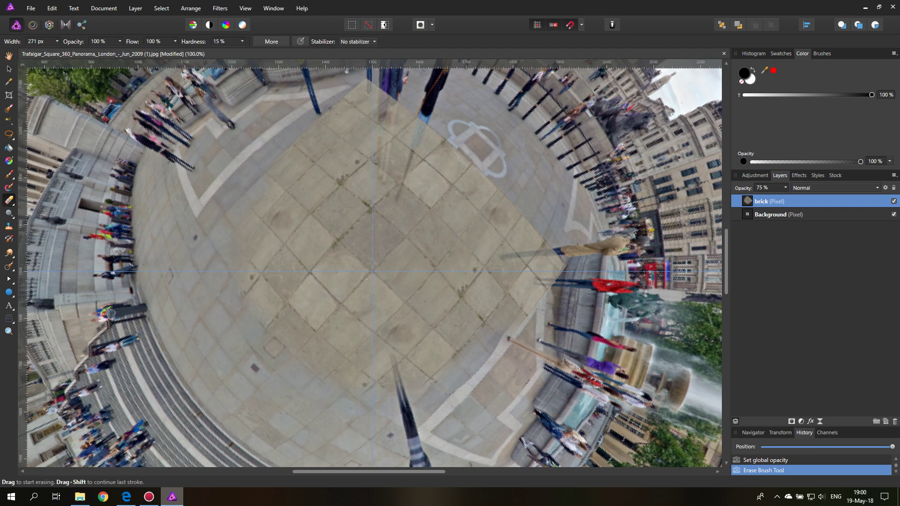
{"action": "mouse_move", "coordinate": [572, 328]}
{"action": "left_mouse_down"}
{"action": "mouse_move", "coordinate": [558, 244]}
{"action": "mouse_move", "coordinate": [529, 187]}
{"action": "mouse_move", "coordinate": [464, 164]}
{"action": "mouse_move", "coordinate": [422, 131]}
{"action": "mouse_move", "coordinate": [342, 112]}
{"action": "mouse_move", "coordinate": [417, 141]}
{"action": "left_mouse_up"}
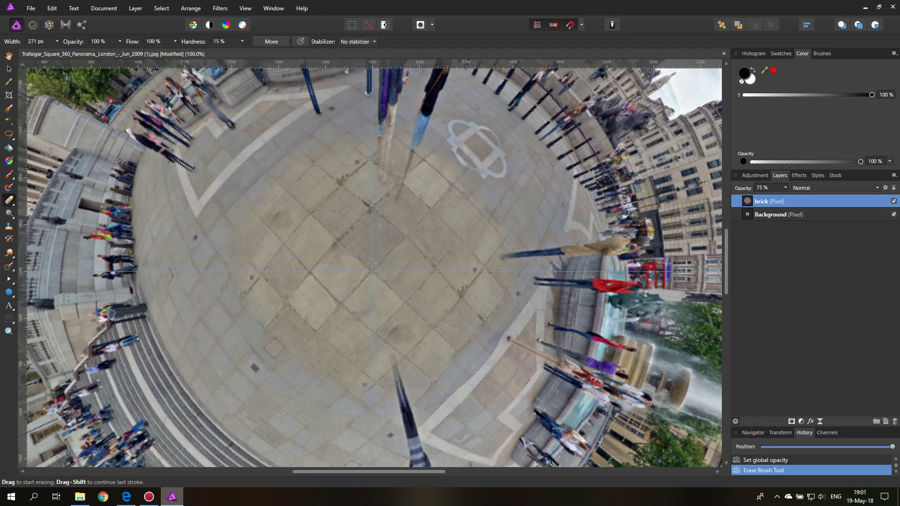
{"action": "left_click", "coordinate": [59, 42]}
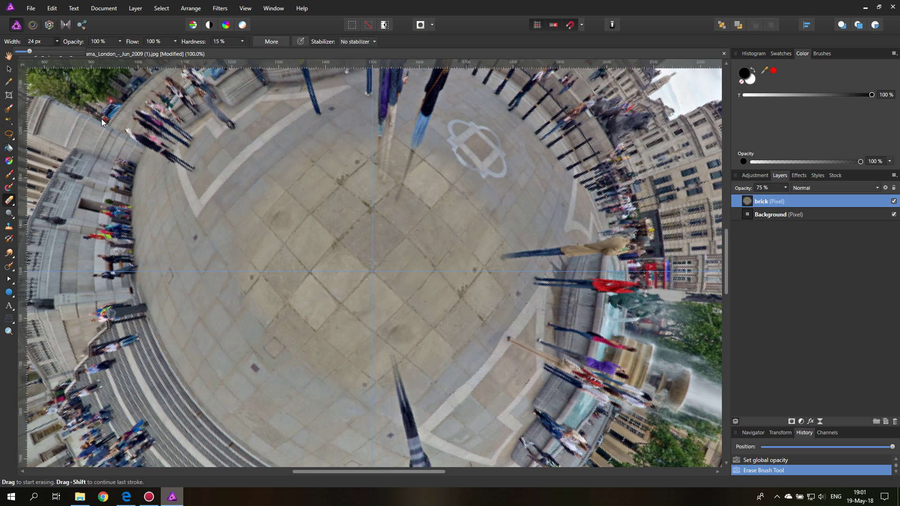
{"action": "left_click", "coordinate": [58, 43]}
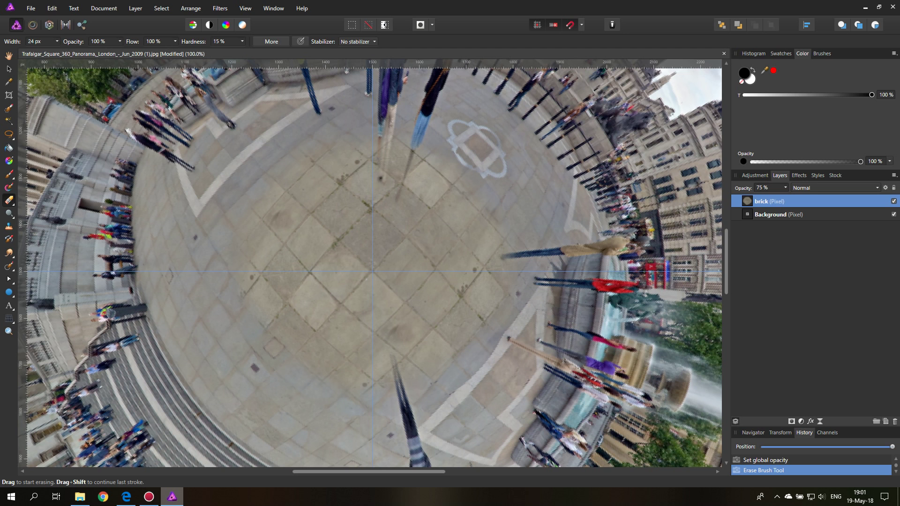
Zoom to 300% and erase the texture over the pole's shadow and the second person's legs
{"action": "left_click", "coordinate": [8, 331]}
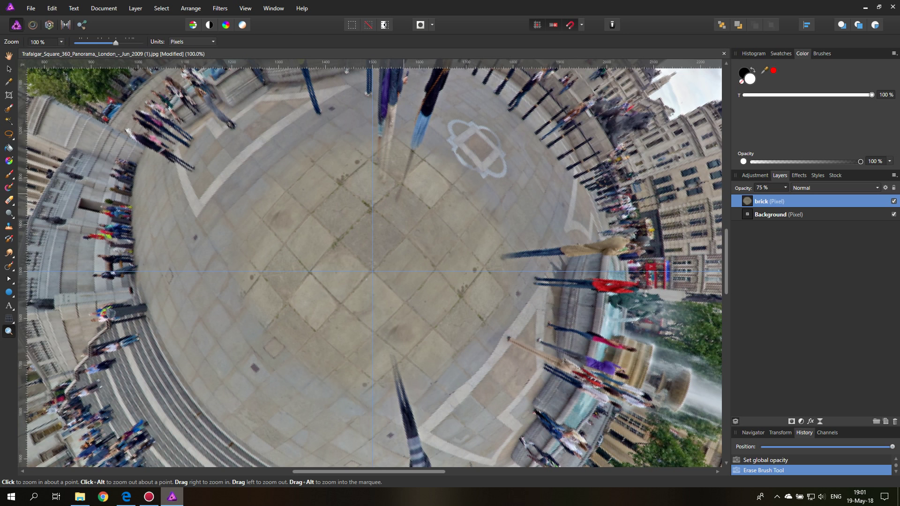
{"action": "left_click", "coordinate": [401, 143]}
{"action": "left_click", "coordinate": [402, 143]}
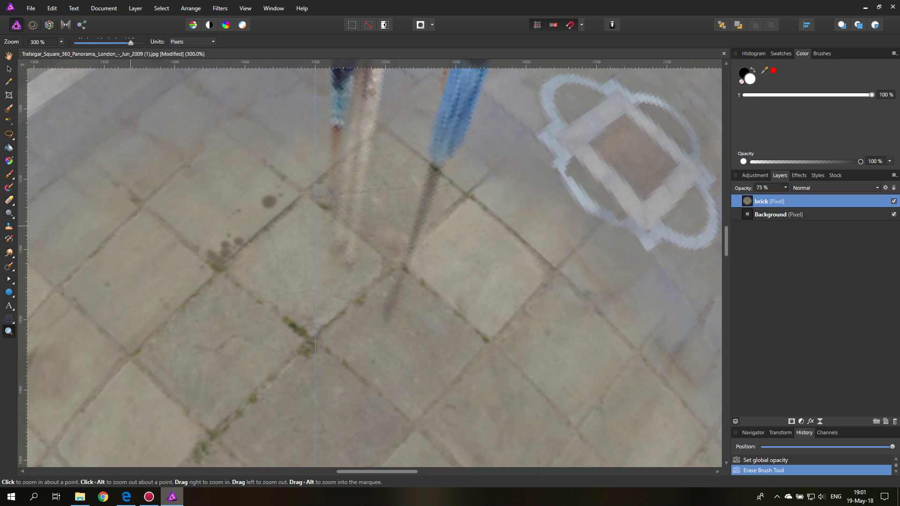
{"action": "left_click", "coordinate": [8, 203]}
{"action": "left_click", "coordinate": [438, 138]}
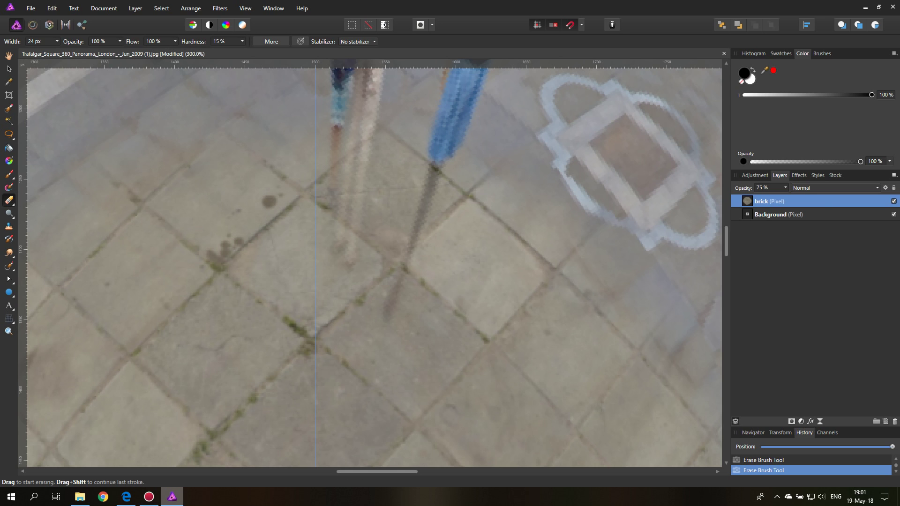
{"action": "left_click_drag", "start_coordinate": [436, 163], "coordinate": [384, 319]}
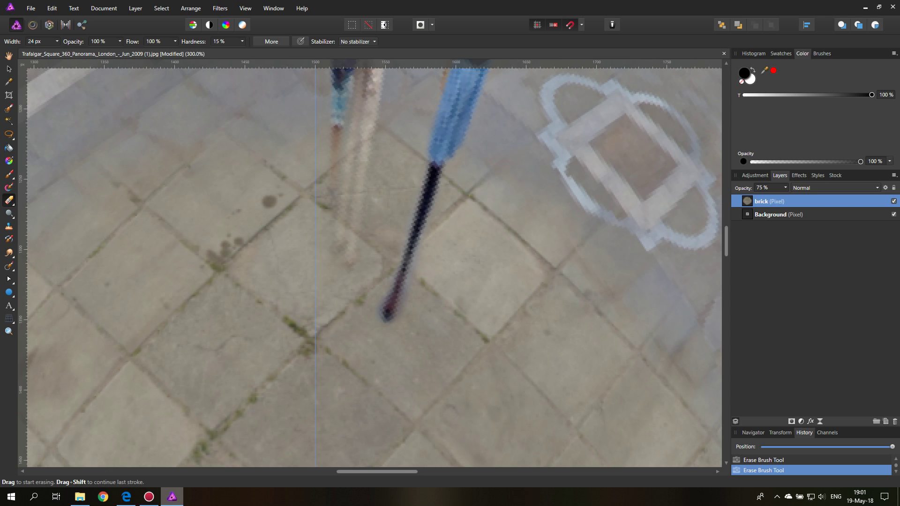
{"action": "mouse_move", "coordinate": [349, 267]}
{"action": "left_mouse_down"}
{"action": "mouse_move", "coordinate": [337, 245]}
{"action": "mouse_move", "coordinate": [344, 164]}
{"action": "mouse_move", "coordinate": [333, 199]}
{"action": "left_mouse_up"}
{"action": "mouse_move", "coordinate": [333, 161]}
{"action": "left_mouse_down"}
{"action": "mouse_move", "coordinate": [333, 126]}
{"action": "mouse_move", "coordinate": [361, 177]}
{"action": "mouse_move", "coordinate": [358, 240]}
{"action": "left_mouse_up"}
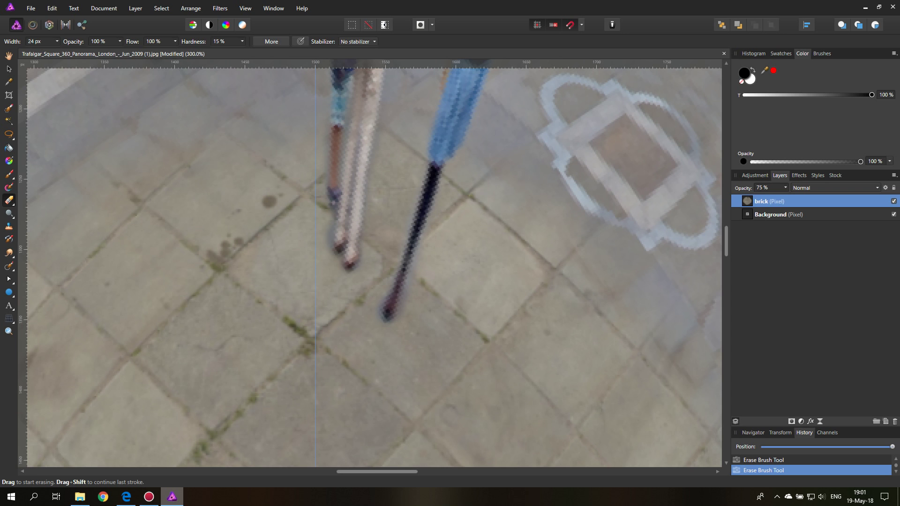
Pan down to erase over the strap's upper end, then fit the image with Ctrl+0
{"action": "scroll", "coordinate": [373, 338], "scroll_direction": "down", "scroll_amount": 3}
{"action": "scroll", "coordinate": [375, 375], "scroll_direction": "down", "scroll_amount": 3}
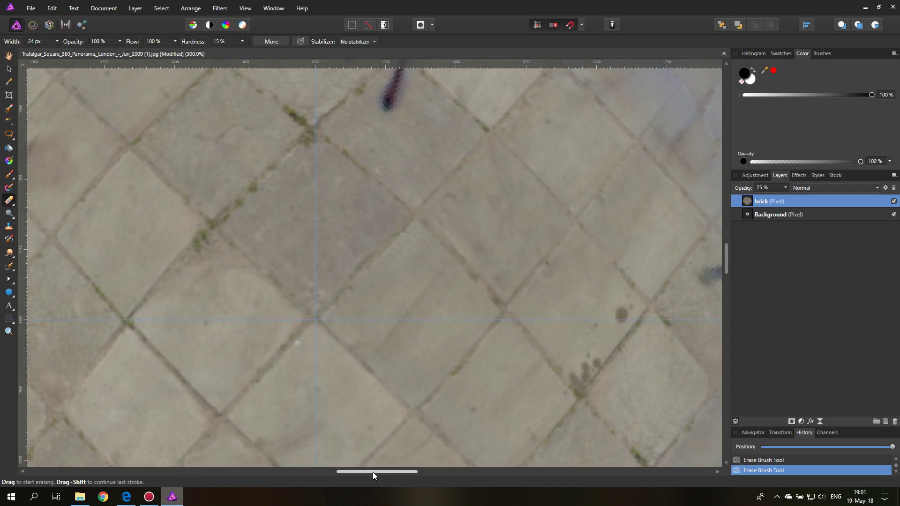
{"action": "left_click_drag", "start_coordinate": [371, 473], "coordinate": [408, 475]}
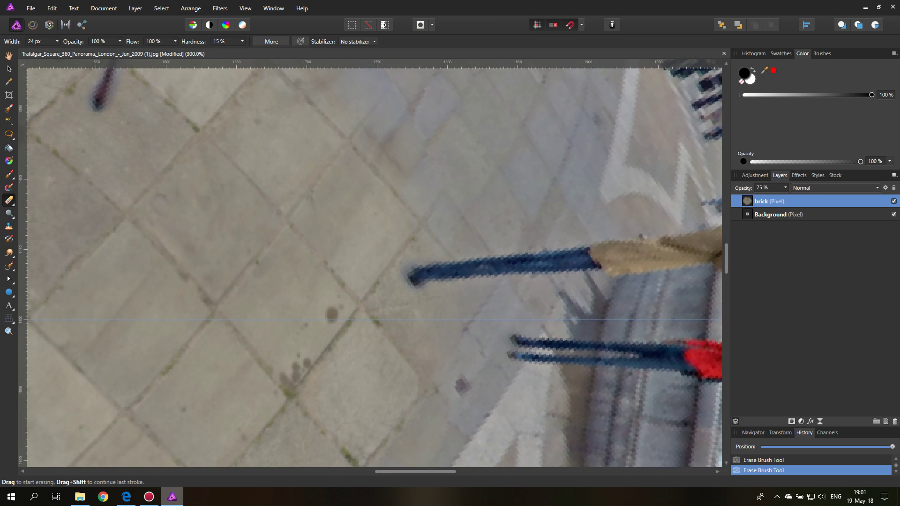
{"action": "scroll", "coordinate": [370, 267], "scroll_direction": "down", "scroll_amount": 8}
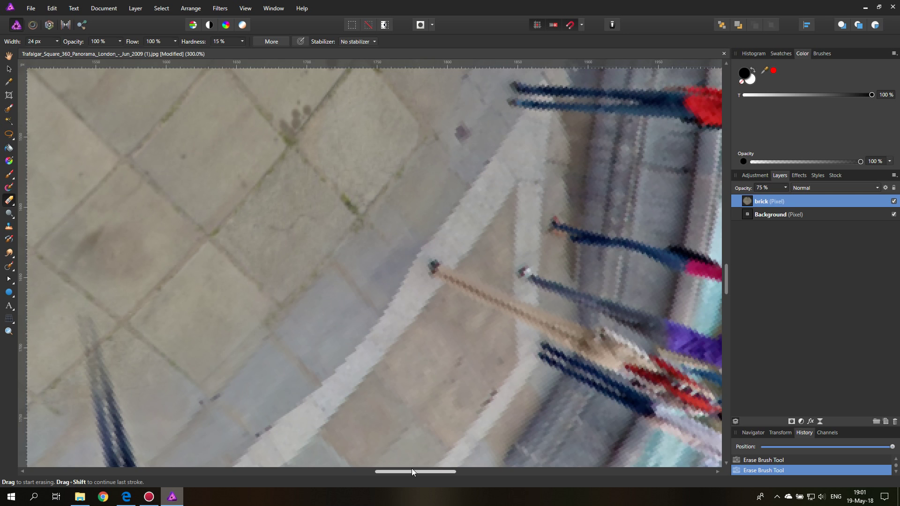
{"action": "left_click_drag", "start_coordinate": [411, 473], "coordinate": [371, 473]}
{"action": "scroll", "coordinate": [361, 347], "scroll_direction": "down", "scroll_amount": 2}
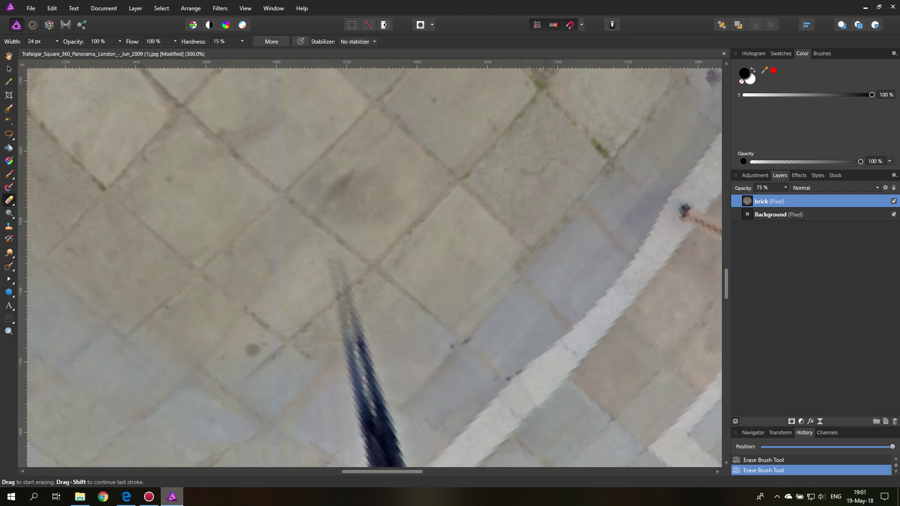
{"action": "mouse_move", "coordinate": [343, 340]}
{"action": "left_mouse_down"}
{"action": "mouse_move", "coordinate": [345, 303]}
{"action": "mouse_move", "coordinate": [330, 251]}
{"action": "mouse_move", "coordinate": [361, 335]}
{"action": "mouse_move", "coordinate": [333, 244]}
{"action": "left_mouse_up"}
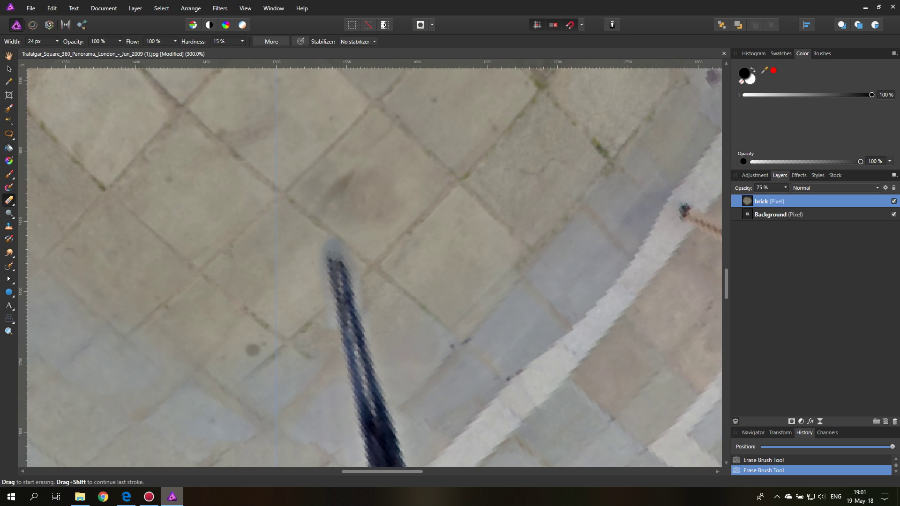
{"action": "left_click", "coordinate": [9, 332]}
{"action": "key", "text": "ctrl+0"}
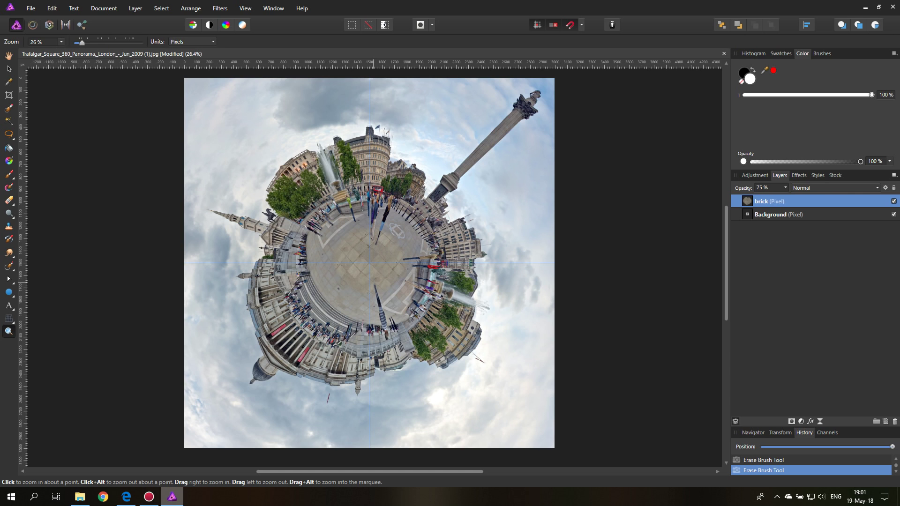
Drag the horizontal guide off the image to remove it
{"action": "left_click", "coordinate": [9, 68]}
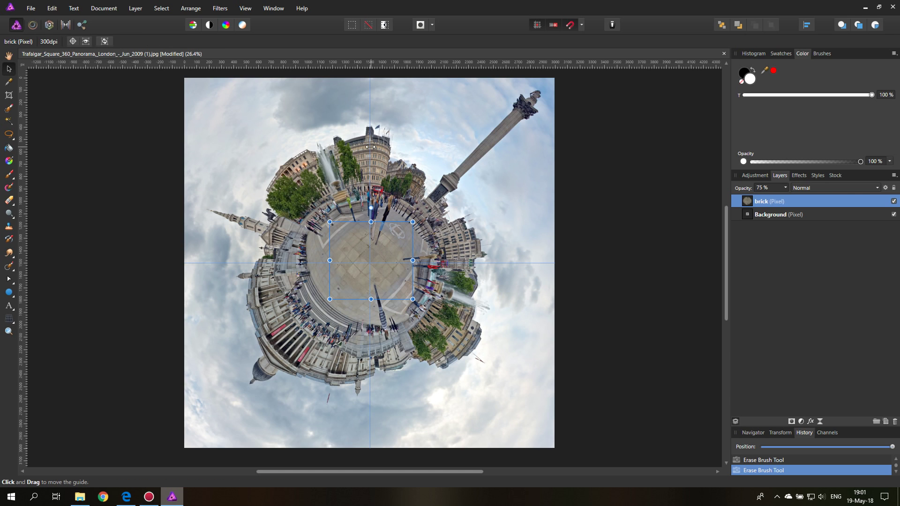
{"action": "scroll", "coordinate": [25, 164], "scroll_direction": "left", "scroll_amount": 1}
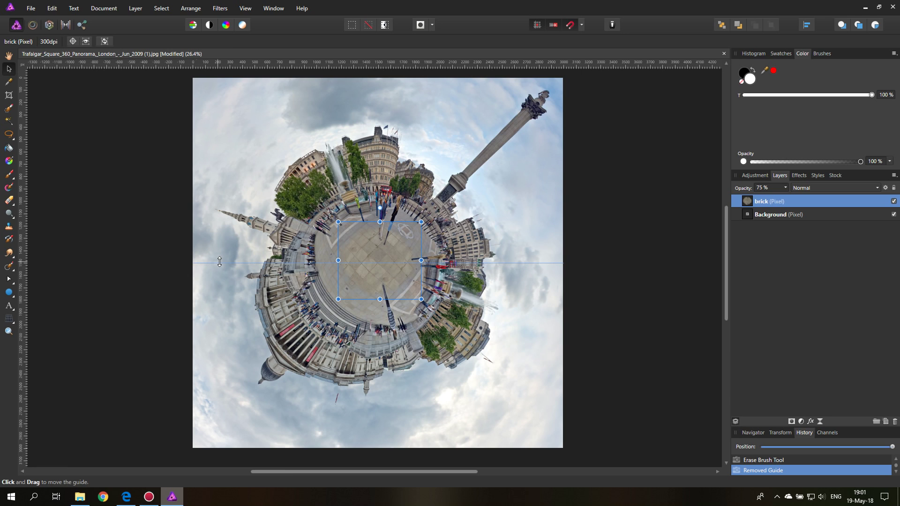
{"action": "left_click_drag", "start_coordinate": [219, 263], "coordinate": [231, 63]}
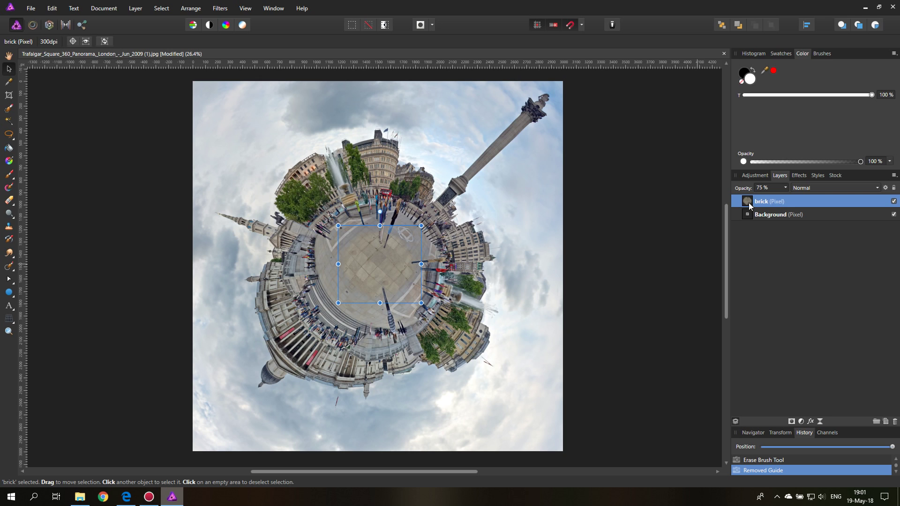
Nest a Color Balance adjustment under the brick layer with values -15%, -5% and 38%
{"action": "left_click", "coordinate": [800, 422]}
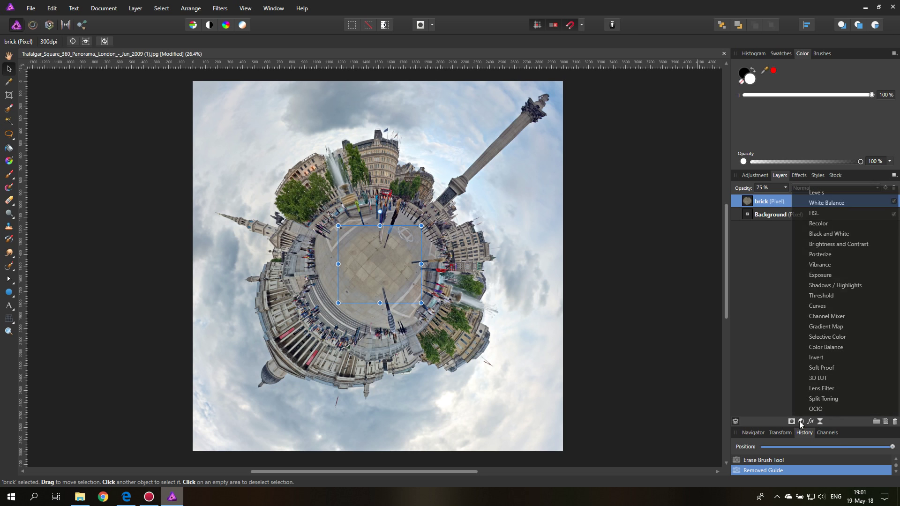
{"action": "left_click", "coordinate": [825, 349]}
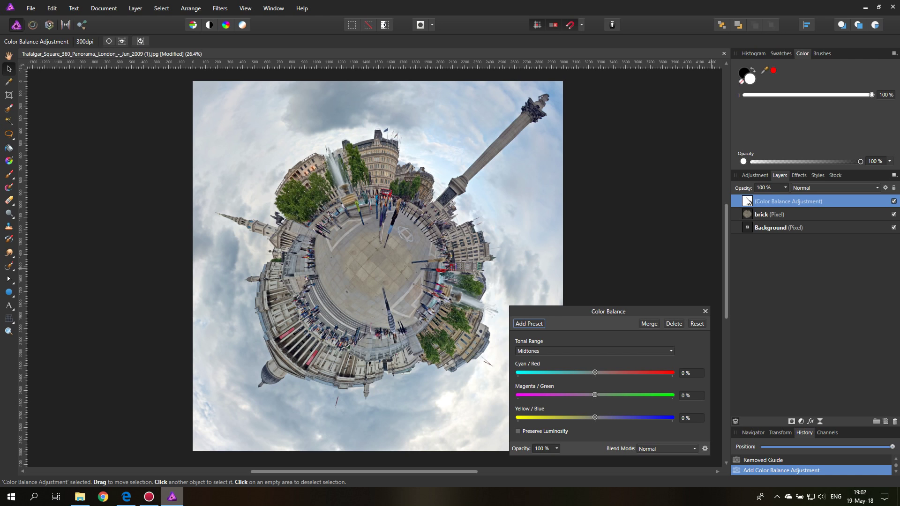
{"action": "left_click_drag", "start_coordinate": [748, 201], "coordinate": [751, 215]}
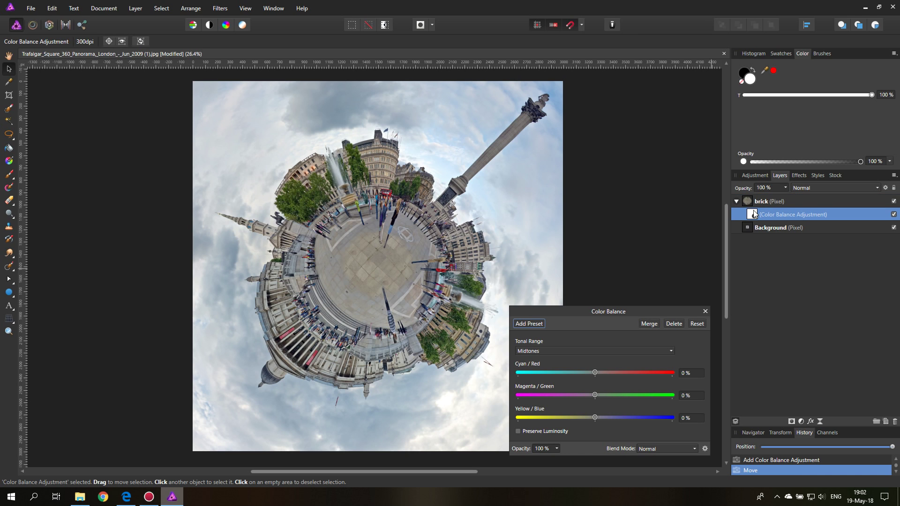
{"action": "left_click_drag", "start_coordinate": [554, 310], "coordinate": [571, 260]}
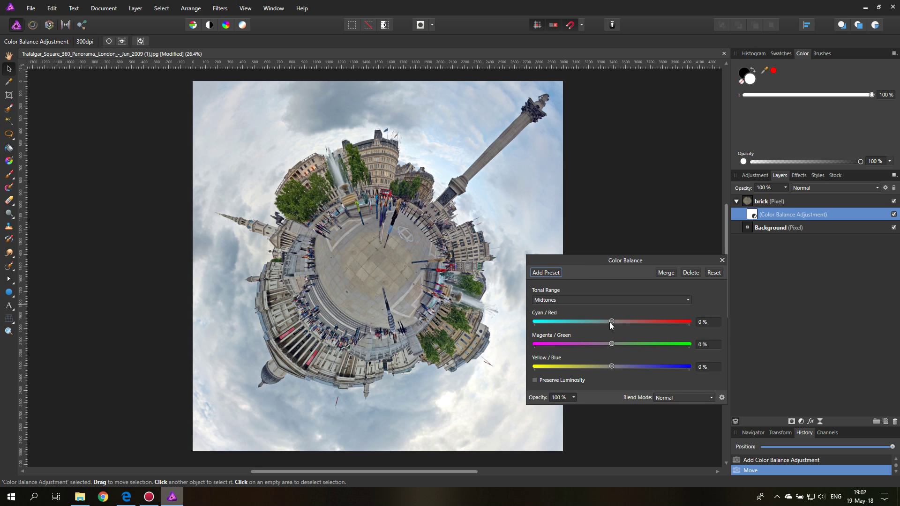
{"action": "left_click_drag", "start_coordinate": [611, 322], "coordinate": [629, 368]}
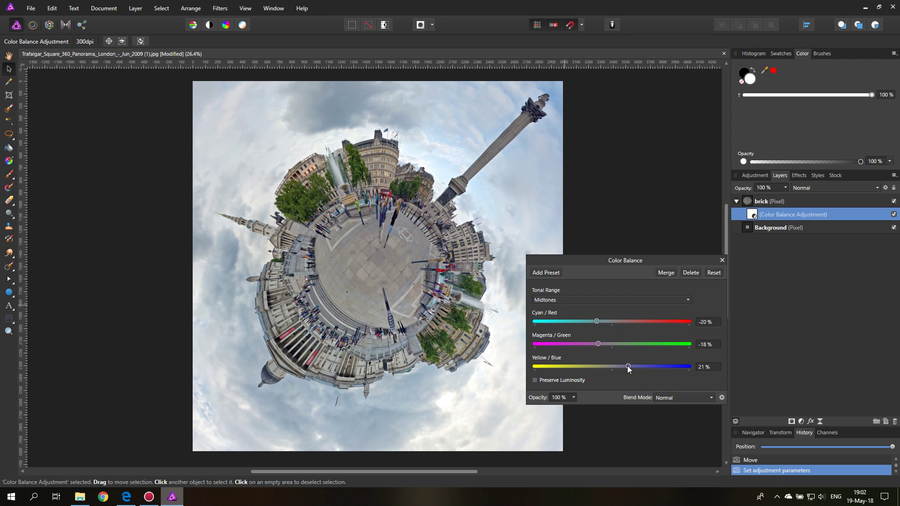
{"action": "left_click_drag", "start_coordinate": [595, 344], "coordinate": [630, 364]}
Close Color Balance, zoom in to inspect the plaza blend, then fit the image with Ctrl+0
{"action": "left_click", "coordinate": [721, 261]}
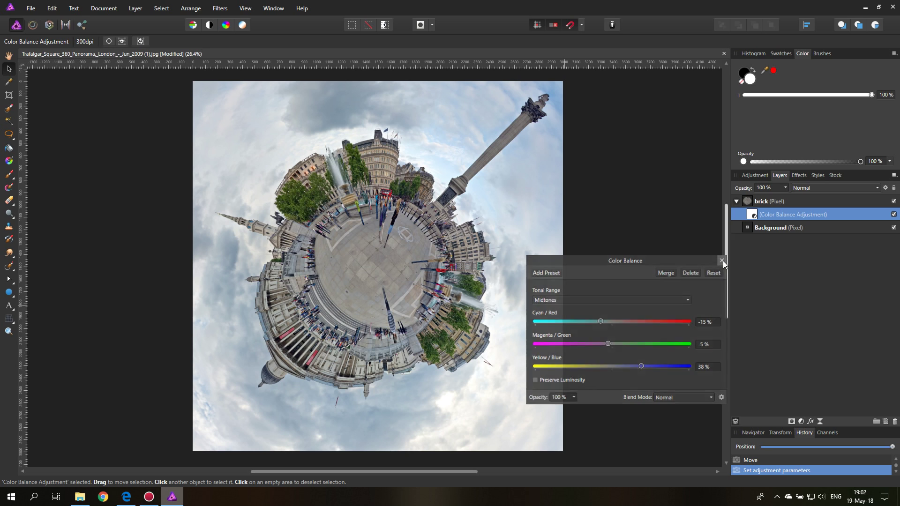
{"action": "left_click", "coordinate": [8, 331]}
{"action": "left_click", "coordinate": [377, 255]}
{"action": "left_click", "coordinate": [377, 254]}
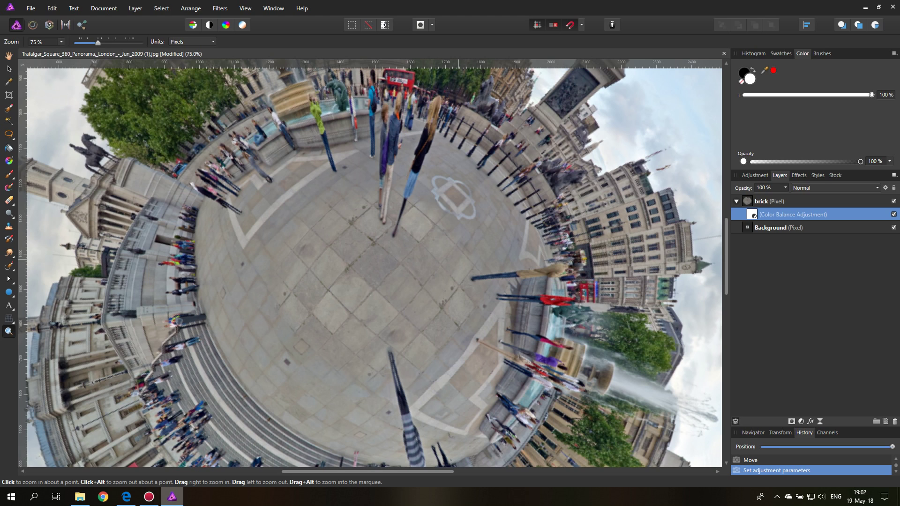
{"action": "key", "text": "ctrl+0"}
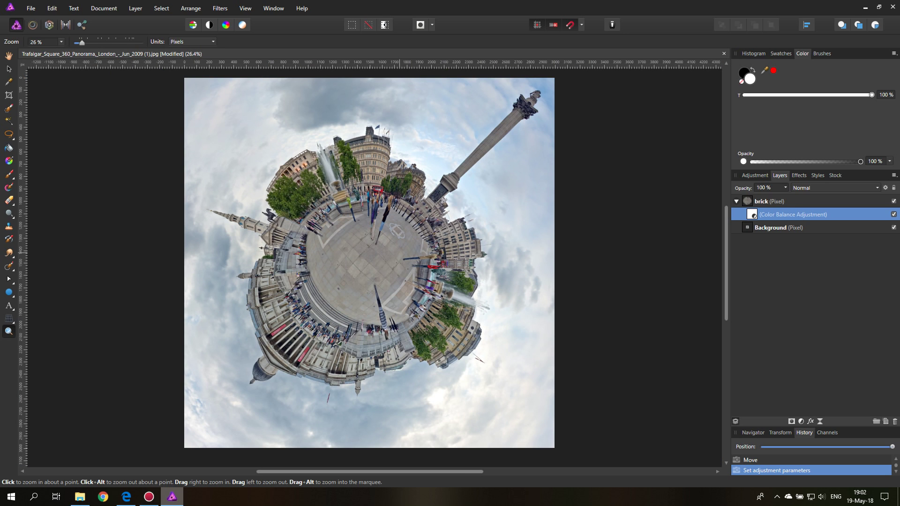